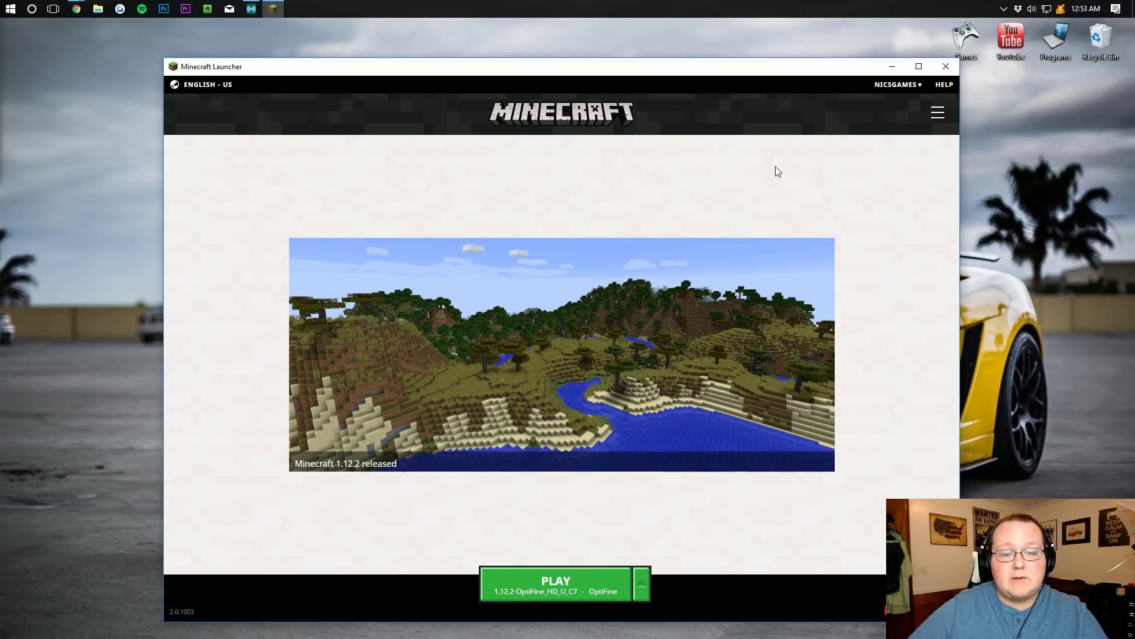
Open the OptiFine profile from the launch options for editing.
{"action": "left_click", "coordinate": [939, 112]}
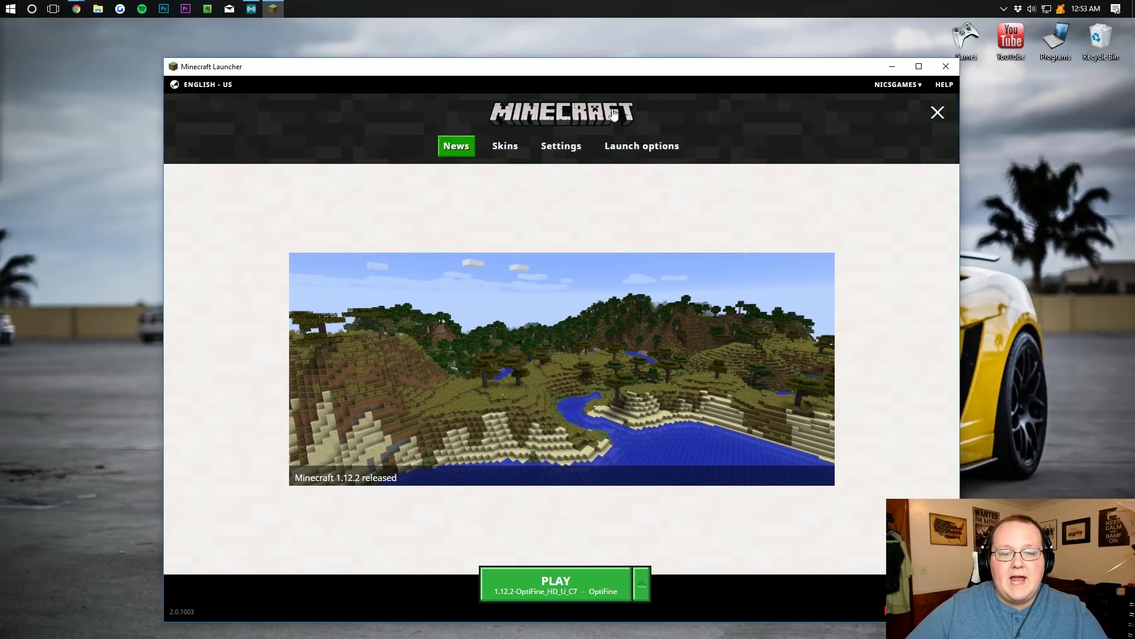
{"action": "left_click", "coordinate": [628, 147]}
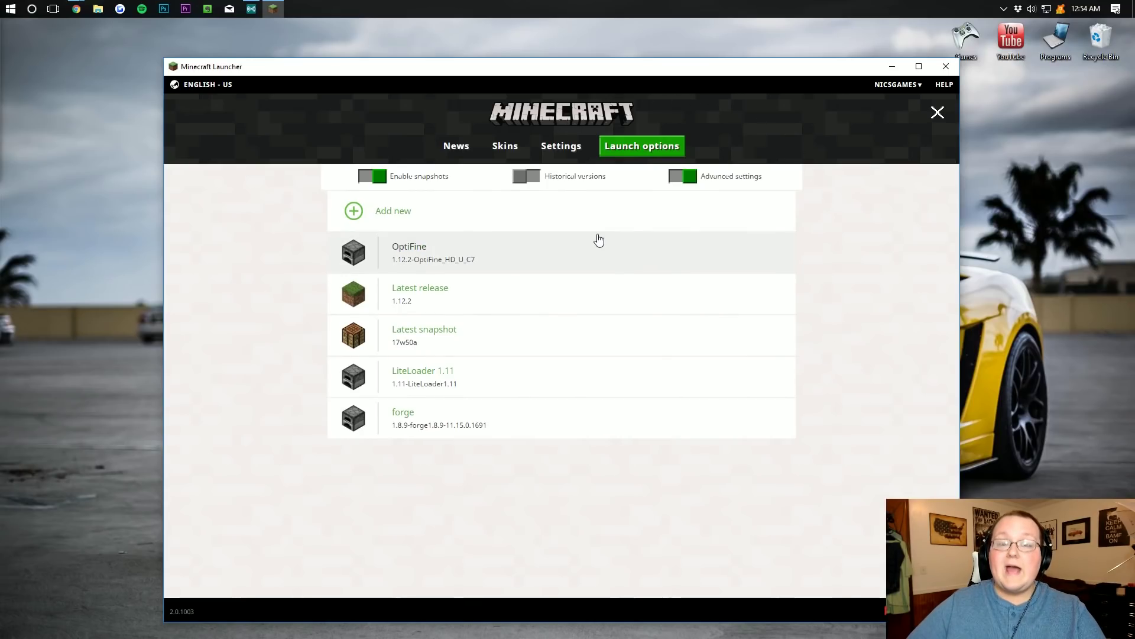
{"action": "left_click", "coordinate": [528, 249]}
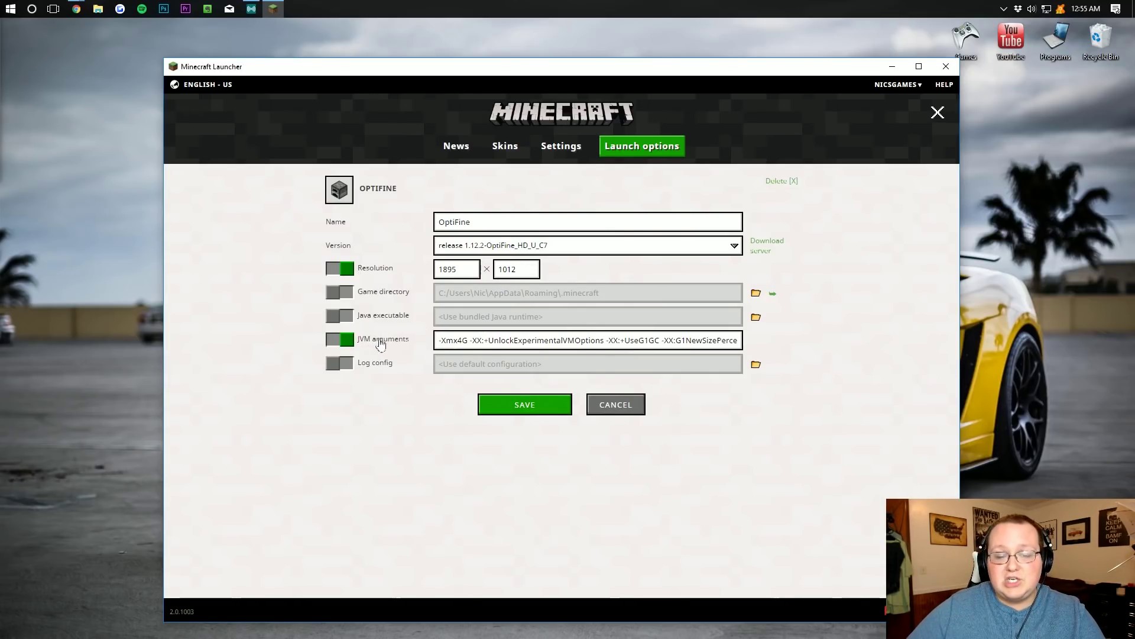
Examine the -Xmx4G maximum memory argument at the start of the profile's JVM arguments.
{"action": "left_click", "coordinate": [440, 341]}
{"action": "key", "text": "shift+Right"}
{"action": "key", "text": "shift+Right"}
{"action": "key", "text": "shift+Right"}
{"action": "key", "text": "shift+Right"}
{"action": "key", "text": "shift+Right"}
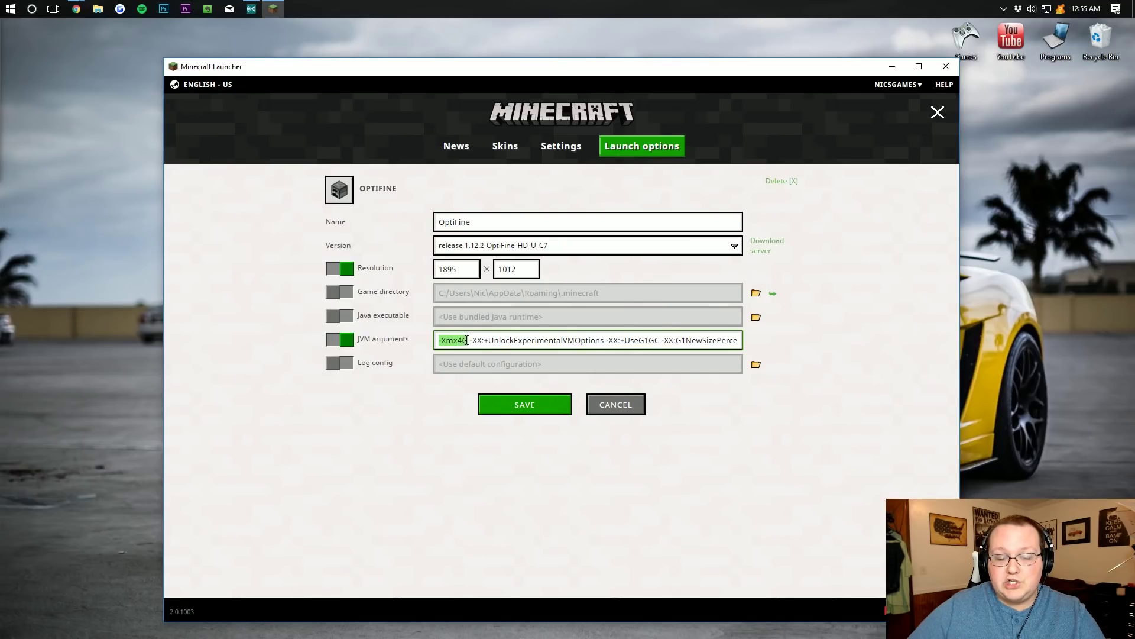
{"action": "key", "text": "Right"}
{"action": "key", "text": "shift+Left"}
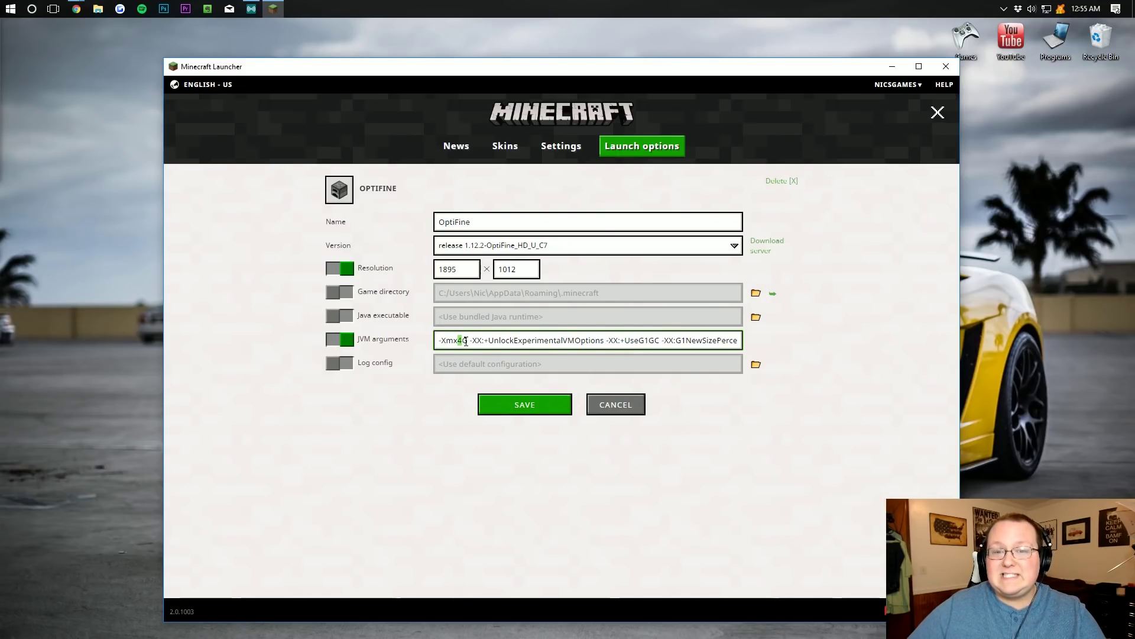
{"action": "key", "text": "Left"}
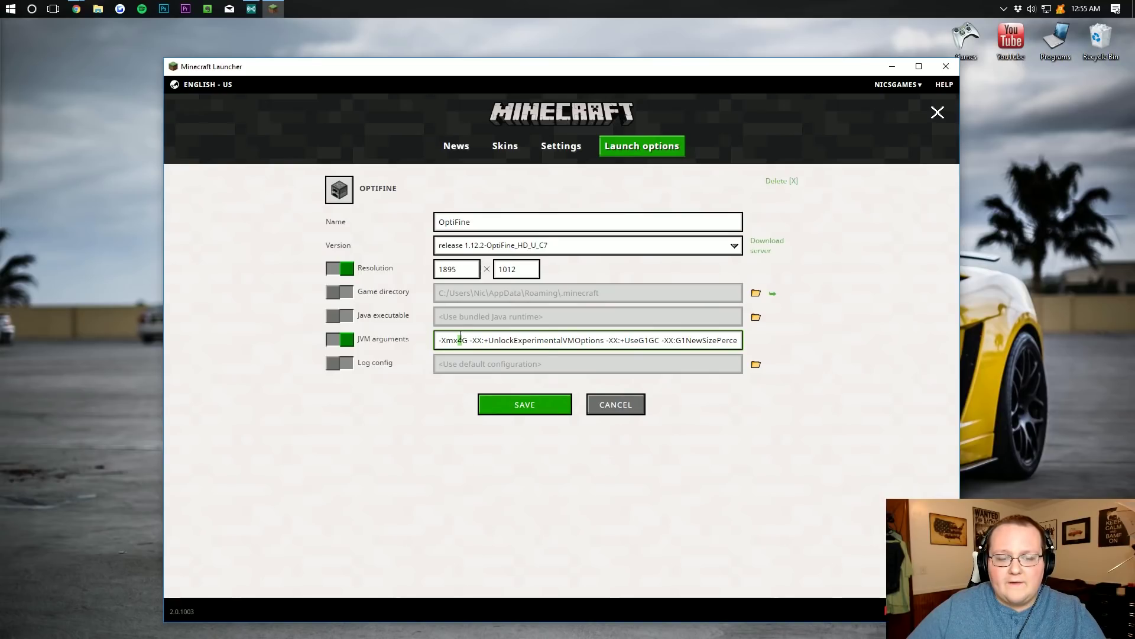
{"action": "key", "text": "shift+Right"}
{"action": "key", "text": "shift+Right"}
{"action": "key", "text": "shift+Right"}
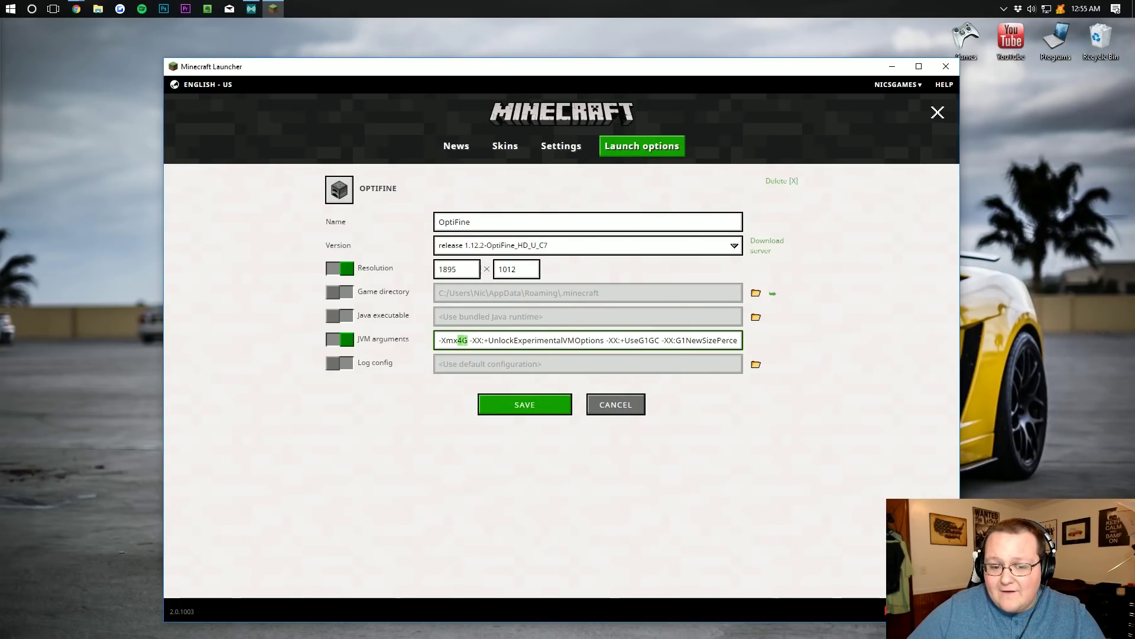
{"action": "key", "text": "shift+Left"}
{"action": "key", "text": "shift+Left"}
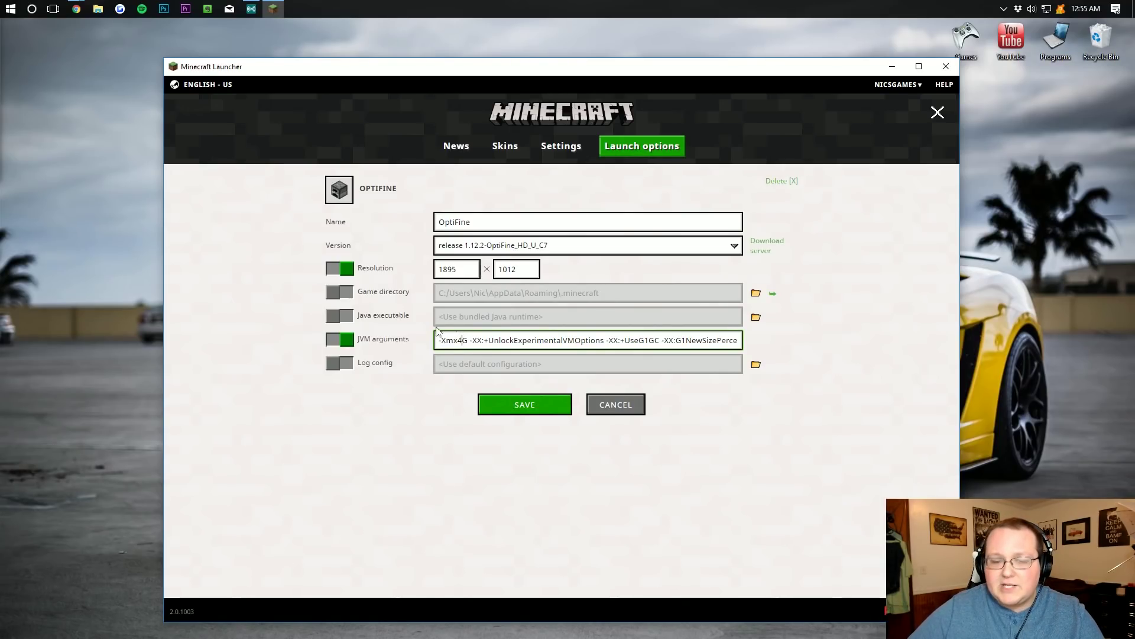
{"action": "key", "text": "shift+Right"}
{"action": "key", "text": "shift+Home"}
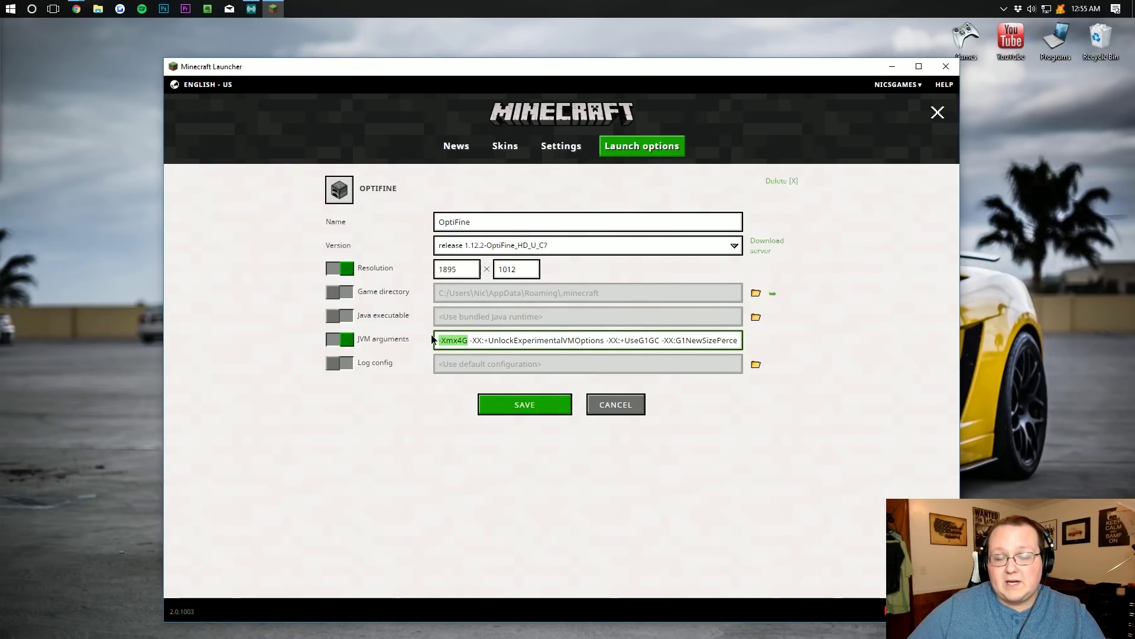
{"action": "key", "text": "Right"}
{"action": "key", "text": "shift+Left"}
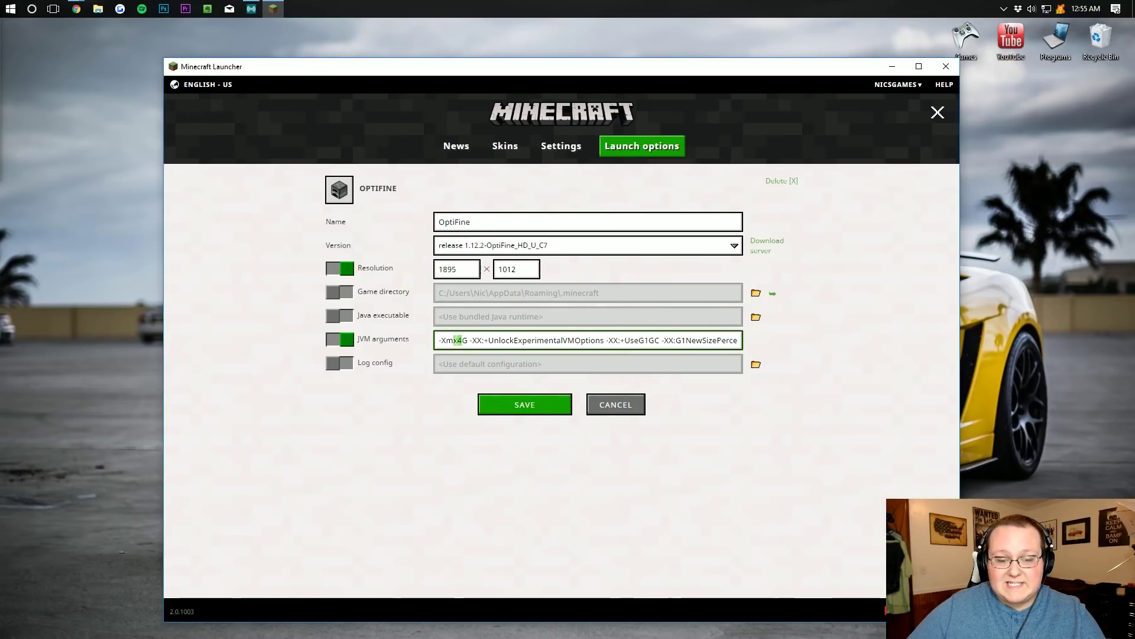
{"action": "key", "text": "shift+Left"}
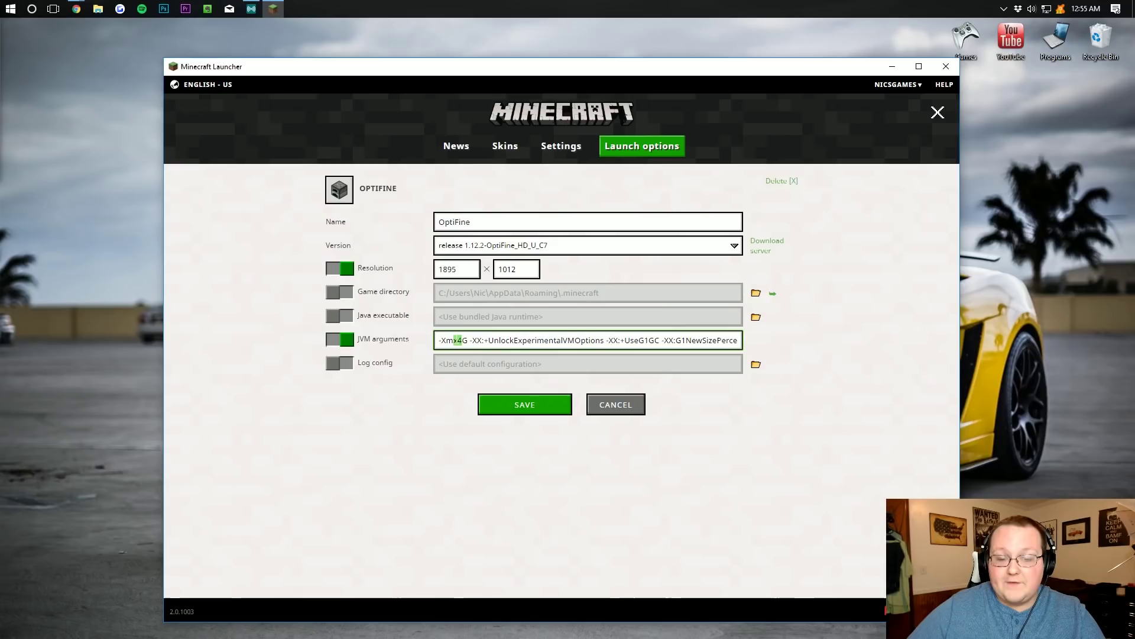
{"action": "key", "text": "Right"}
{"action": "key", "text": "shift+Left"}
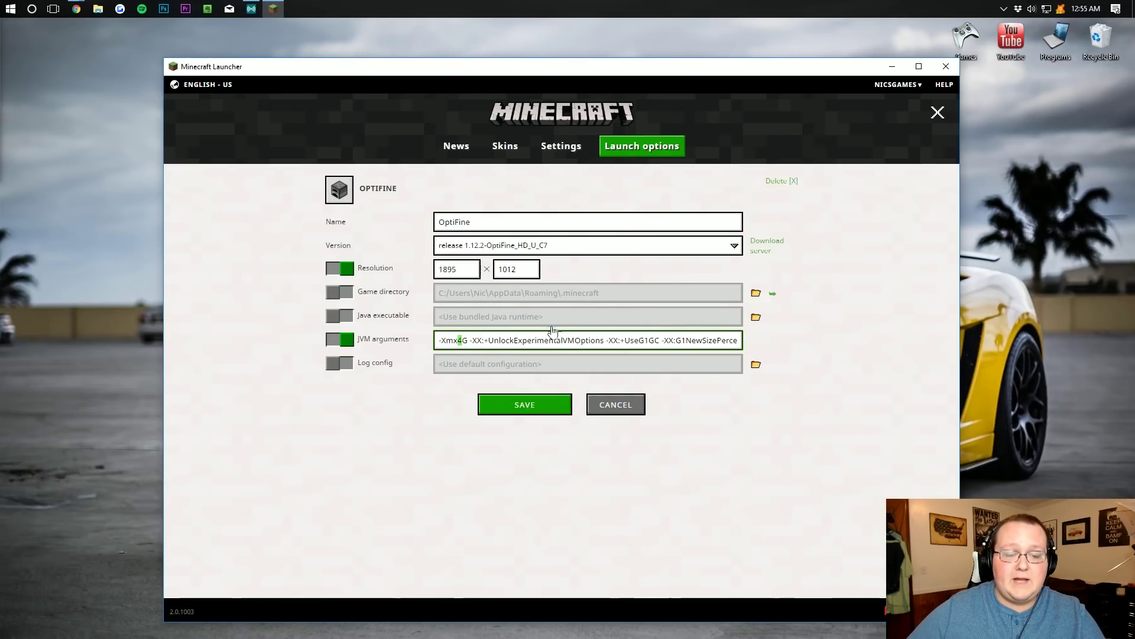
{"action": "left_click_drag", "start_coordinate": [460, 340], "coordinate": [469, 341]}
{"action": "key", "text": "ctrl+z"}
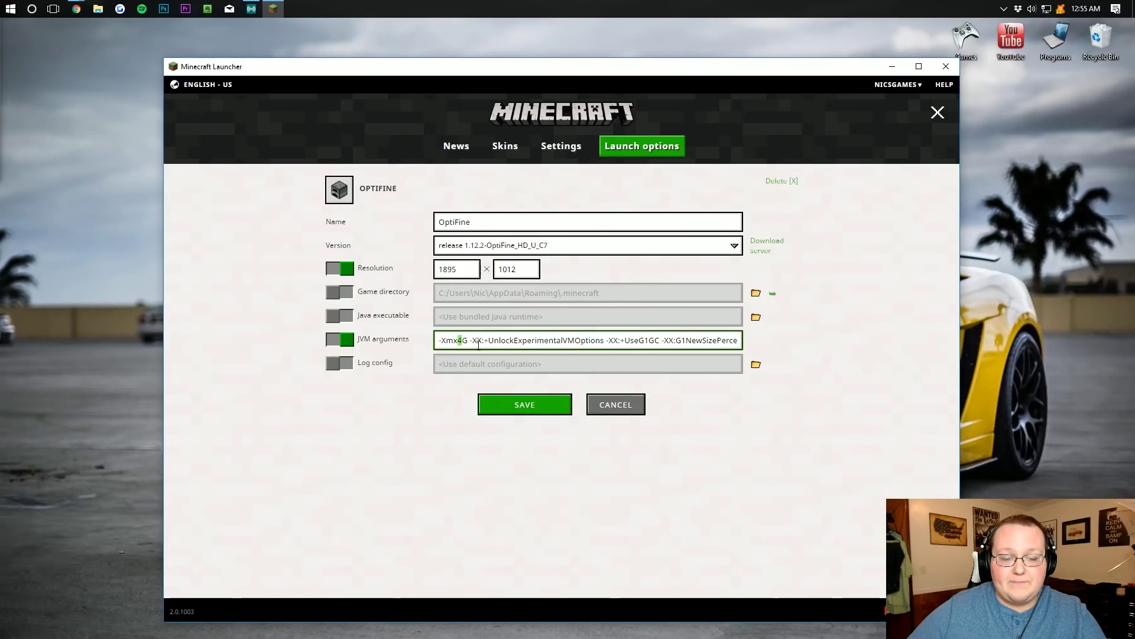
{"action": "left_click", "coordinate": [476, 342]}
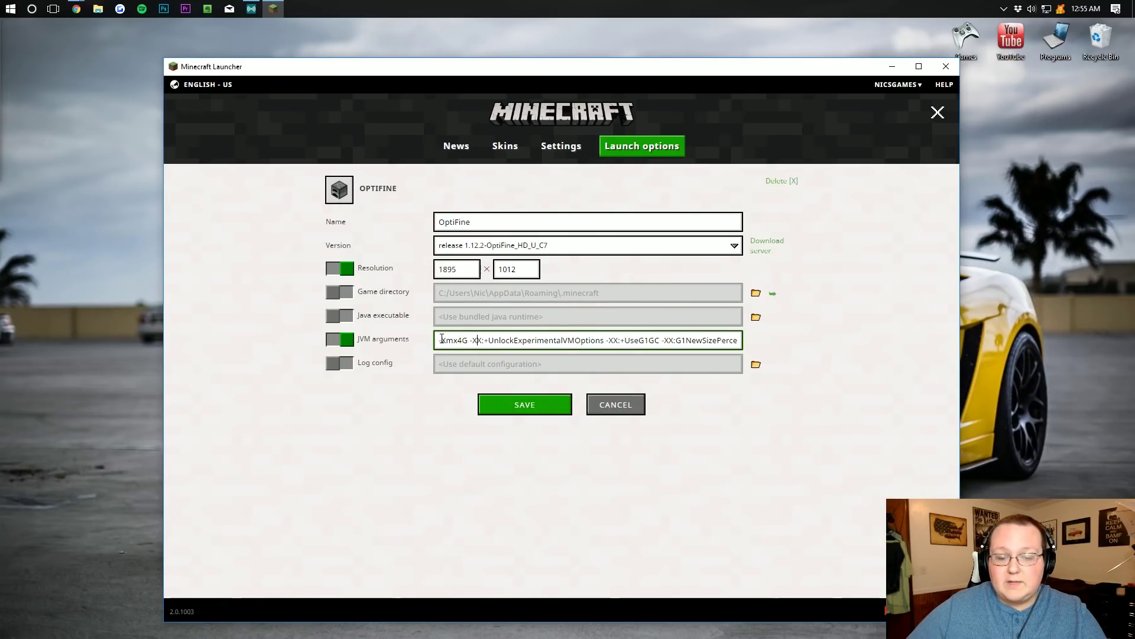
Try 1G as the maximum memory value in the JVM arguments and undo the change.
{"action": "left_click_drag", "start_coordinate": [459, 340], "coordinate": [468, 340]}
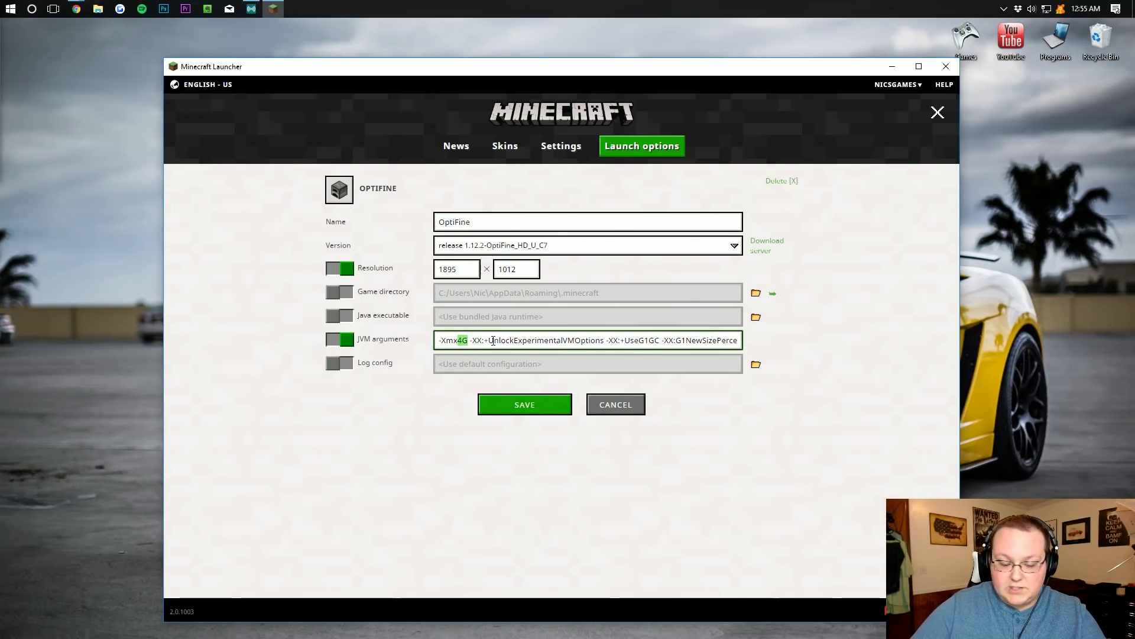
{"action": "type", "text": "1G"}
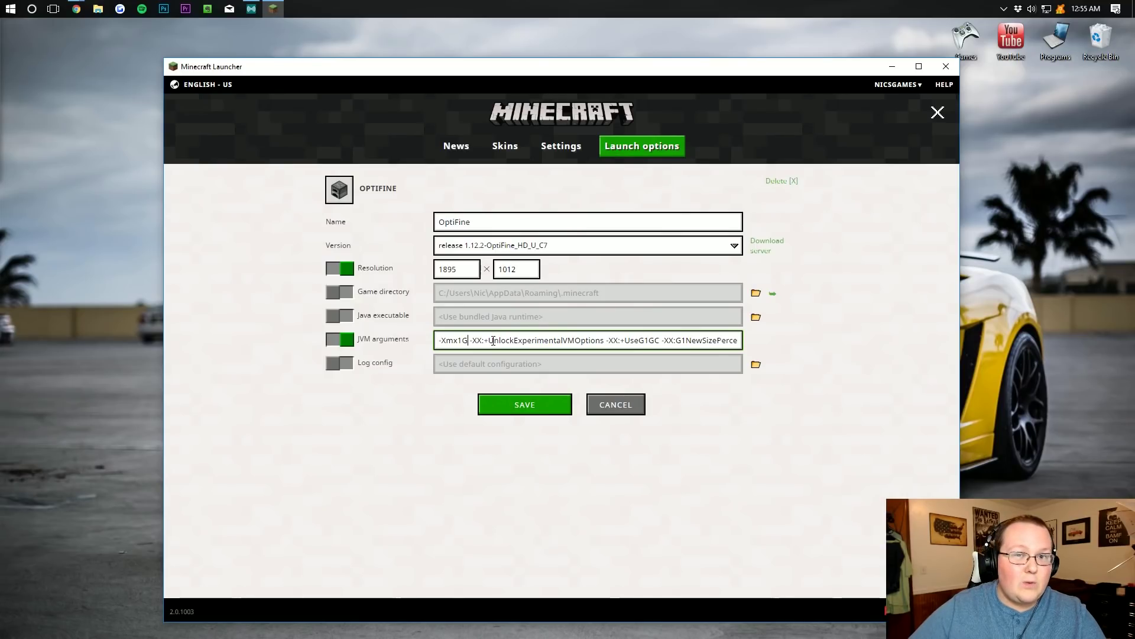
{"action": "key", "text": "ctrl+z"}
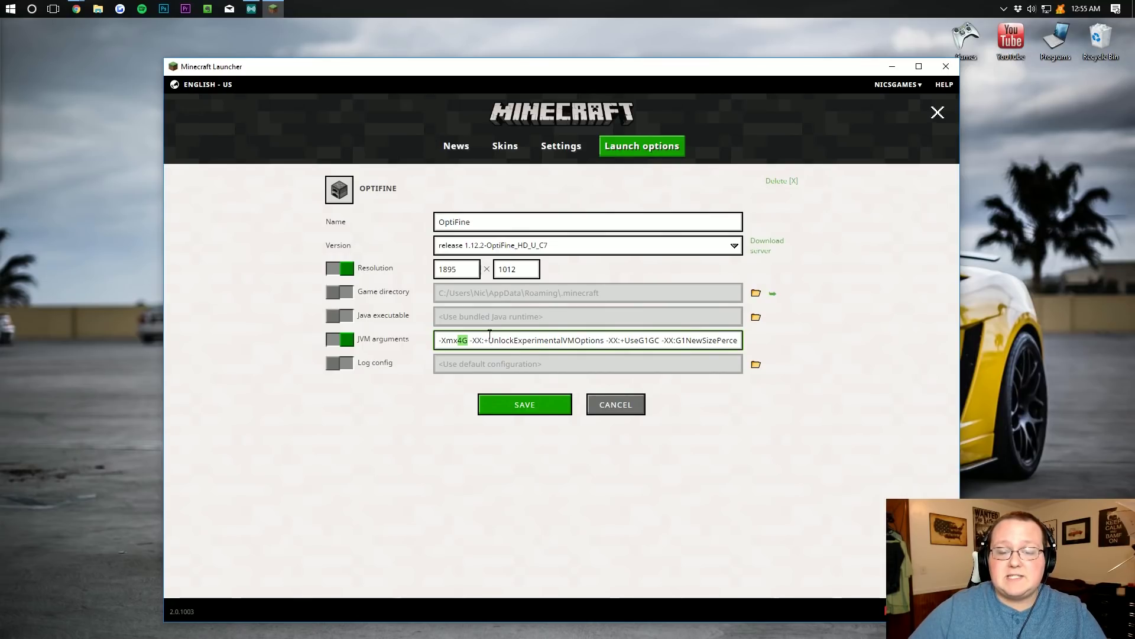
Save the OptiFine profile and return to the launcher's News page.
{"action": "left_click", "coordinate": [505, 400]}
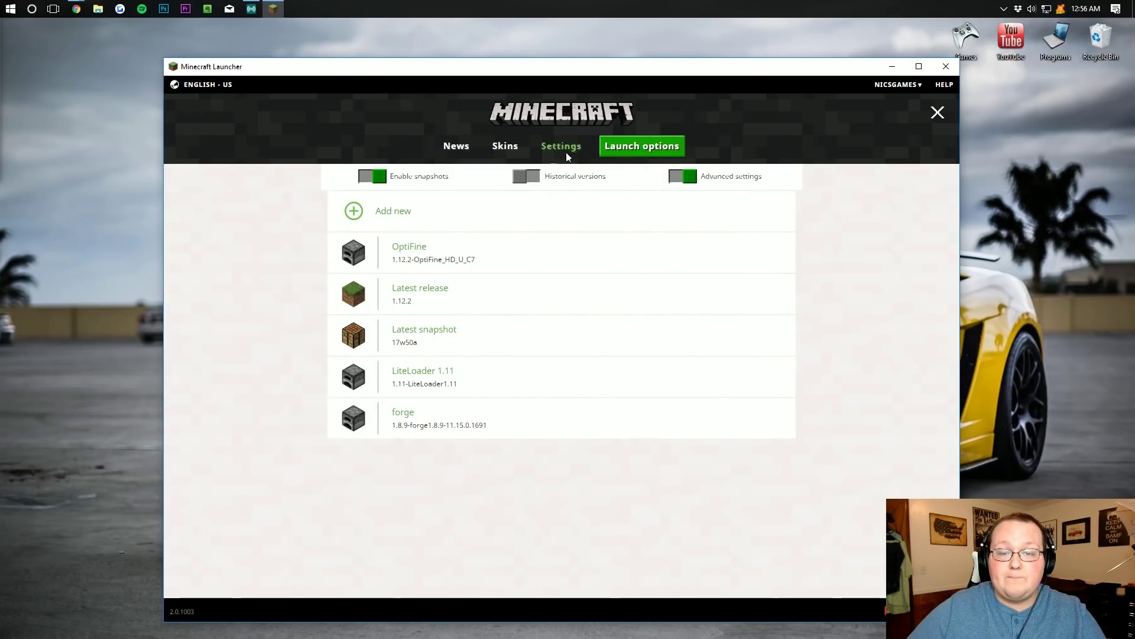
{"action": "left_click", "coordinate": [937, 116]}
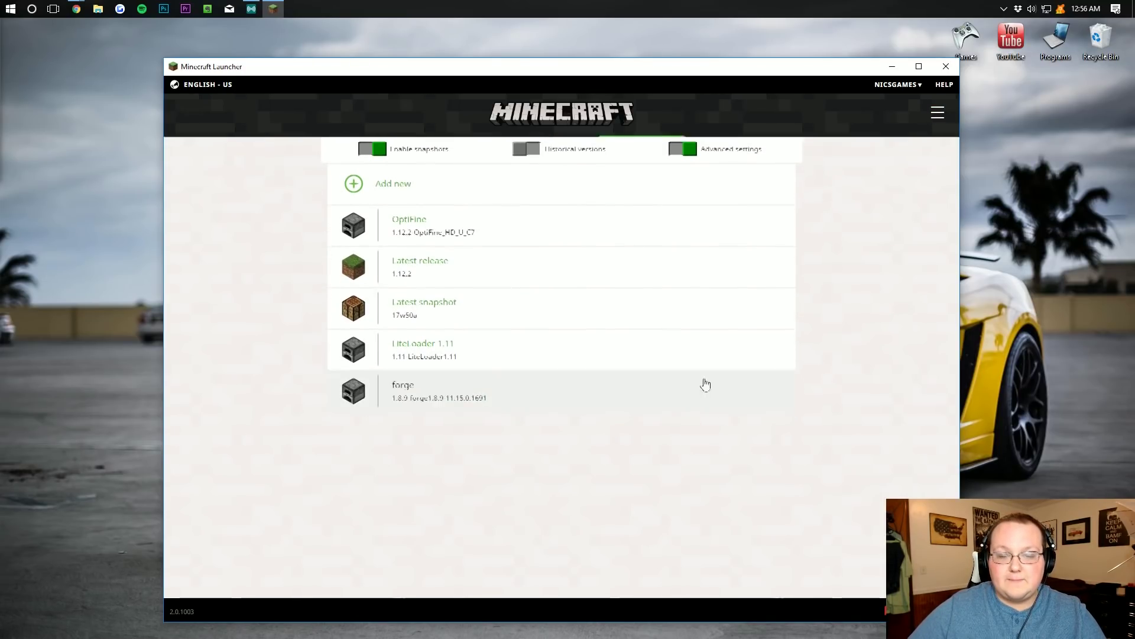
{"action": "left_click", "coordinate": [937, 113]}
{"action": "left_click", "coordinate": [458, 146]}
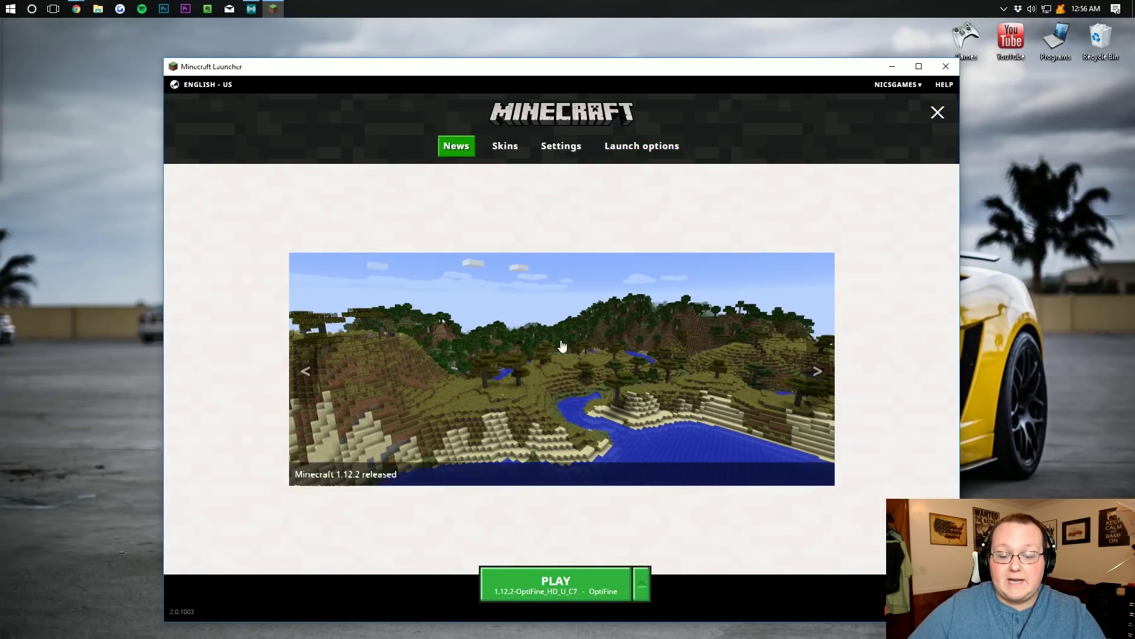
Choose the OptiFine 1.12.2 profile as the version to play and launch the game.
{"action": "left_click", "coordinate": [641, 585]}
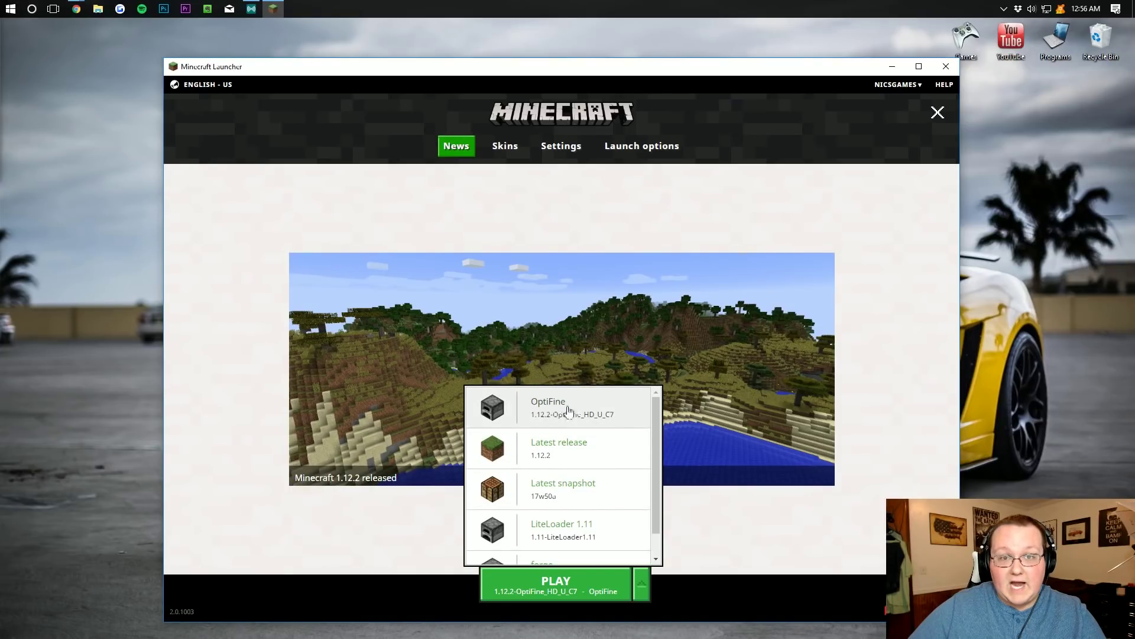
{"action": "left_click", "coordinate": [549, 405]}
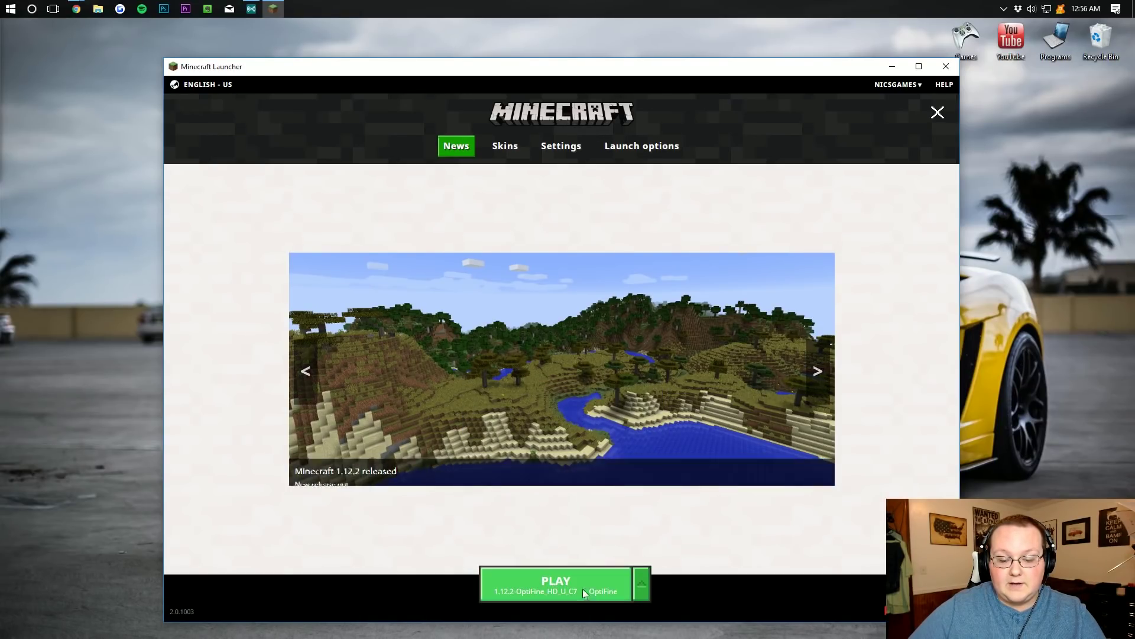
{"action": "left_click", "coordinate": [583, 588]}
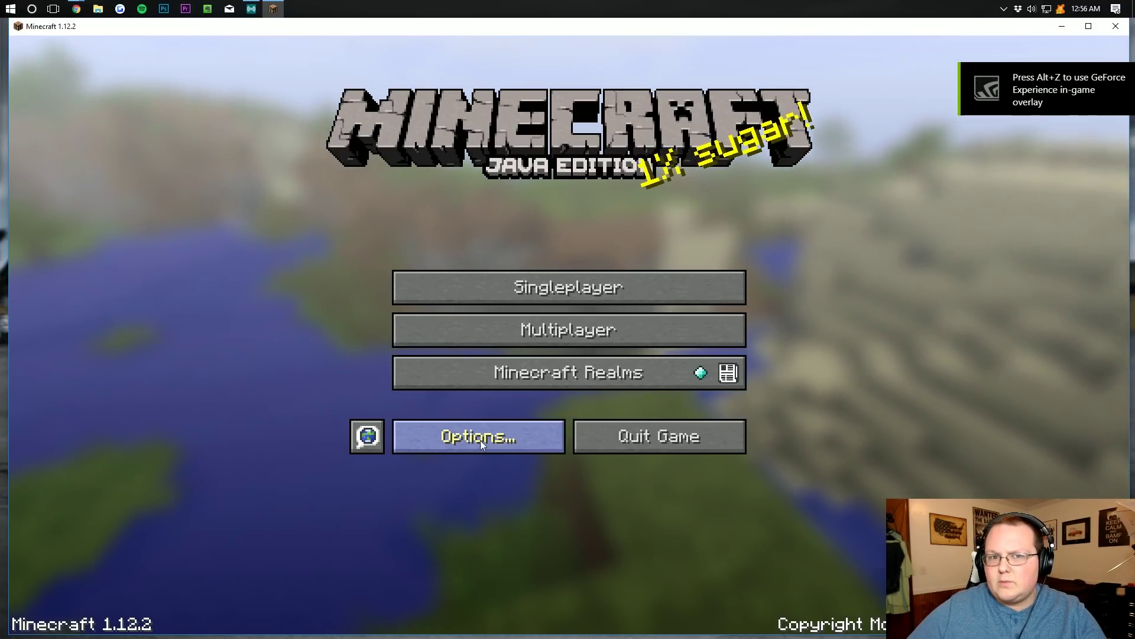
In the game's video settings, set Max Framerate to Unlimited and Smooth Lighting Level to OFF.
{"action": "left_click", "coordinate": [480, 440]}
{"action": "left_click", "coordinate": [409, 269]}
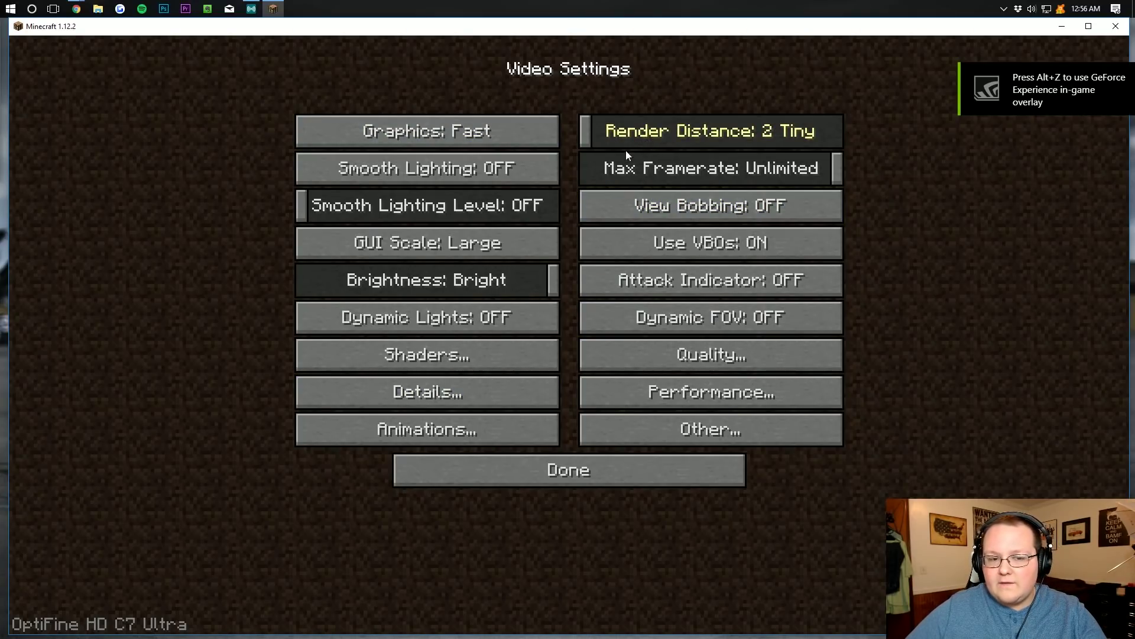
{"action": "mouse_move", "coordinate": [420, 132]}
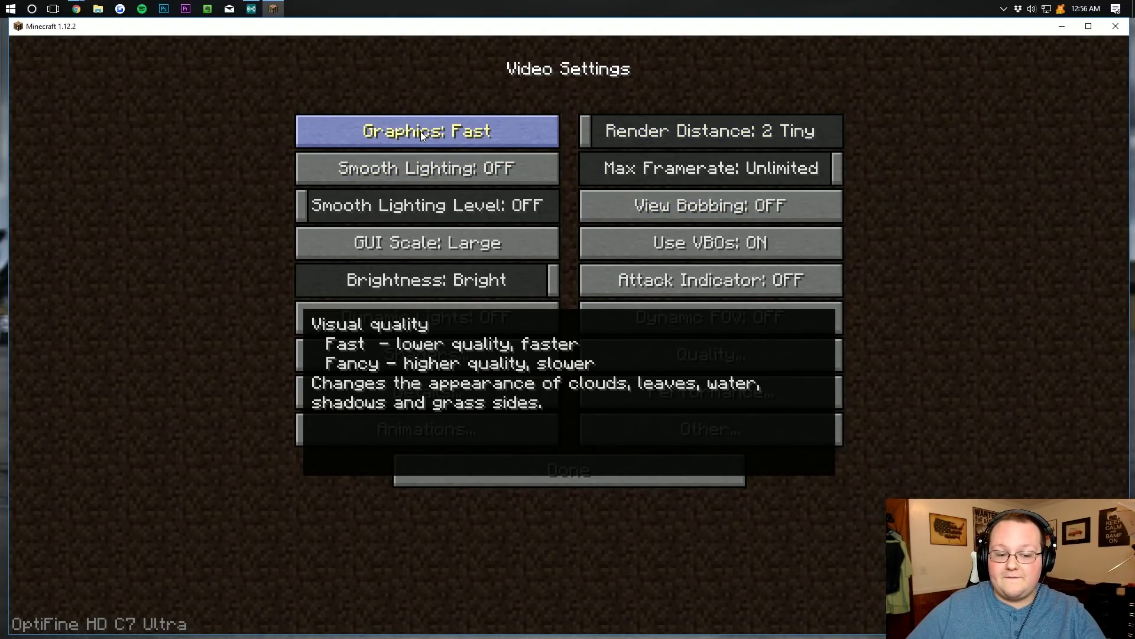
{"action": "mouse_move", "coordinate": [586, 122]}
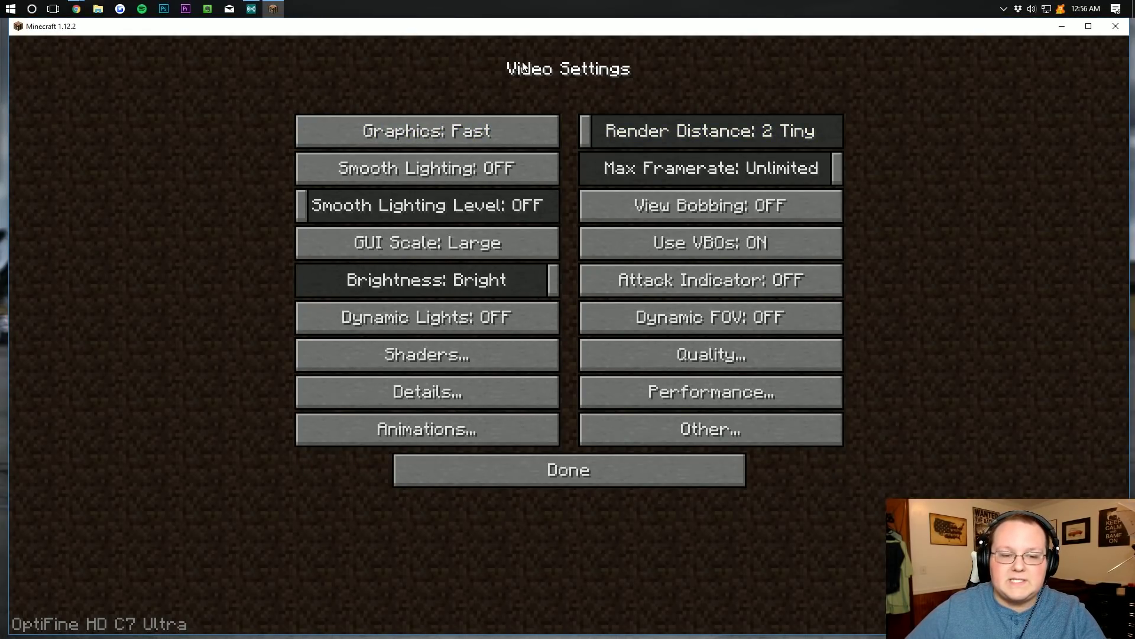
{"action": "left_click_drag", "start_coordinate": [651, 169], "coordinate": [1106, 159]}
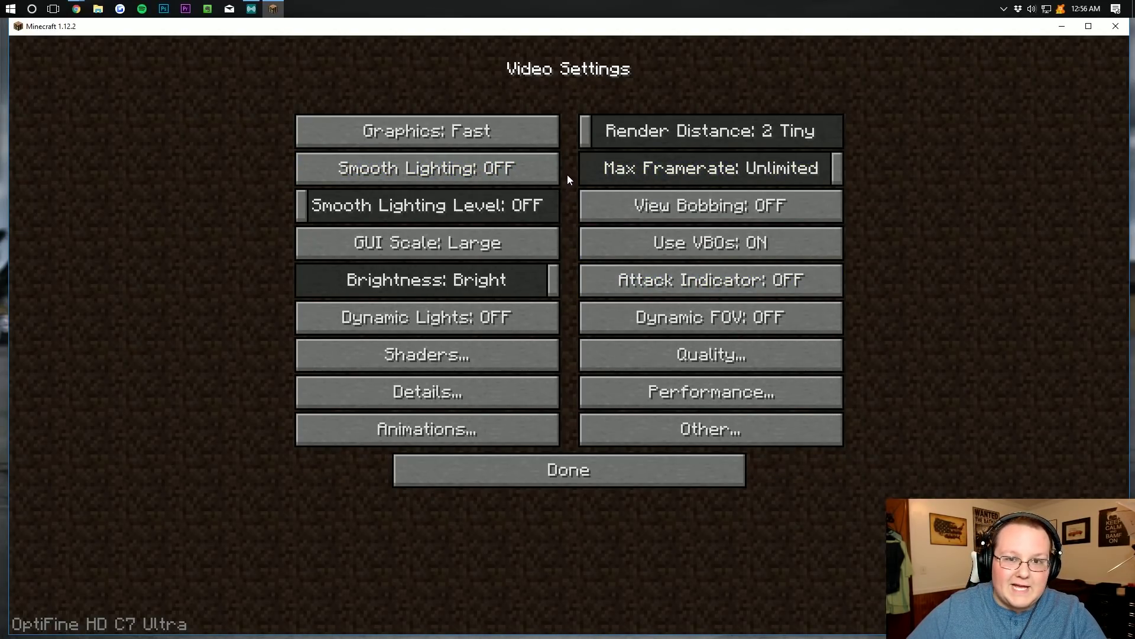
{"action": "mouse_move", "coordinate": [560, 172]}
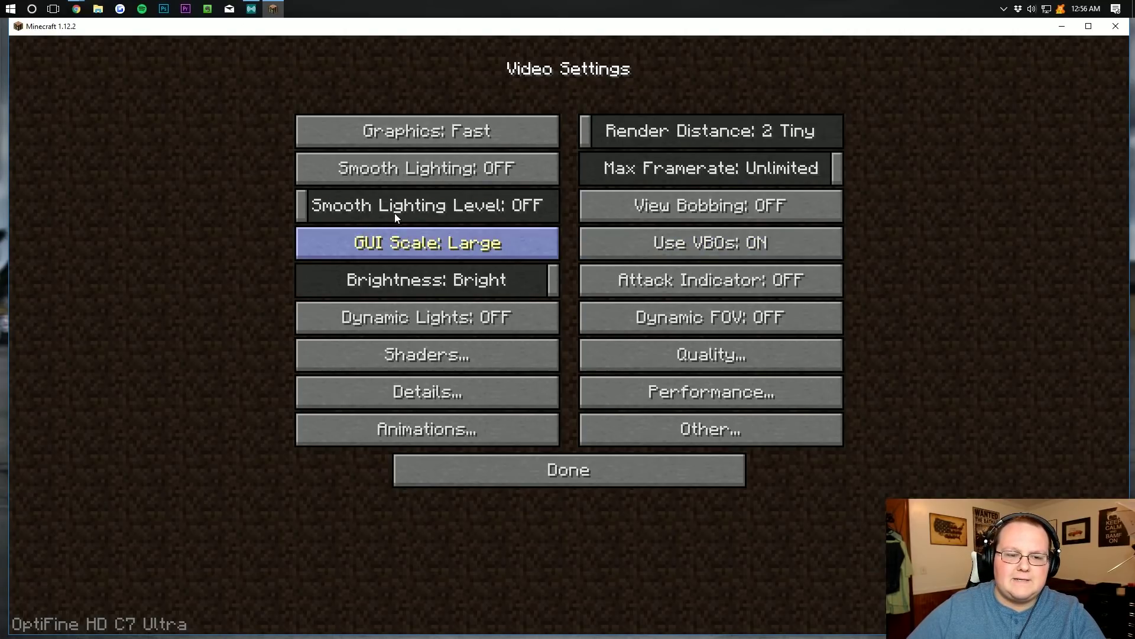
{"action": "left_click_drag", "start_coordinate": [392, 210], "coordinate": [302, 205]}
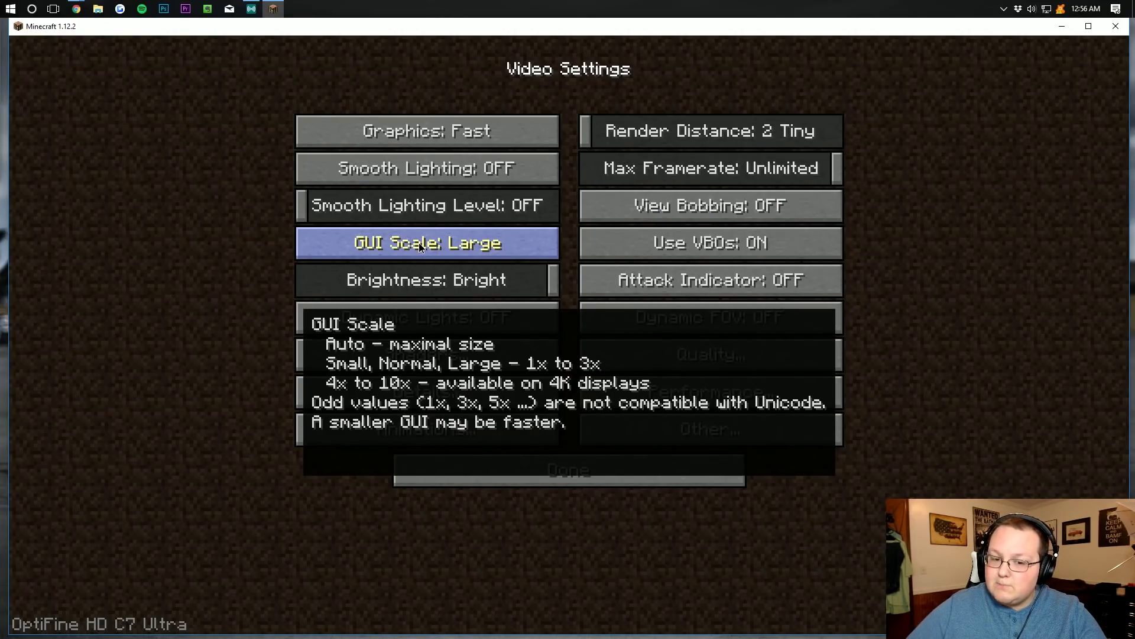
Cycle the GUI Scale through its smaller sizes and back to Large.
{"action": "left_click", "coordinate": [421, 243]}
{"action": "left_click", "coordinate": [416, 276]}
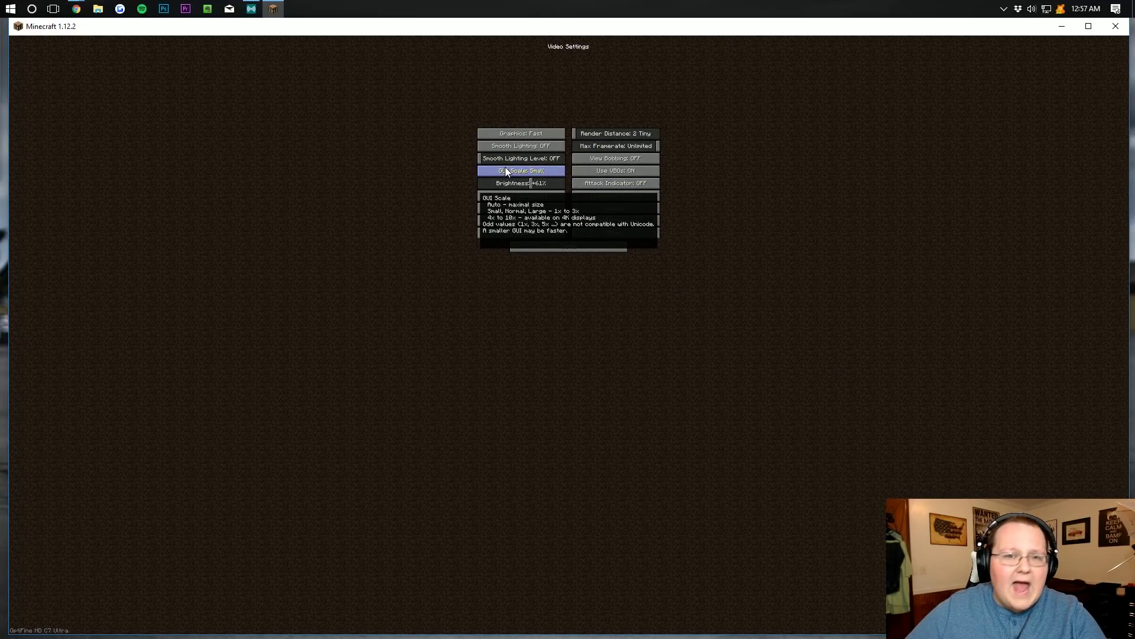
{"action": "left_click", "coordinate": [520, 170]}
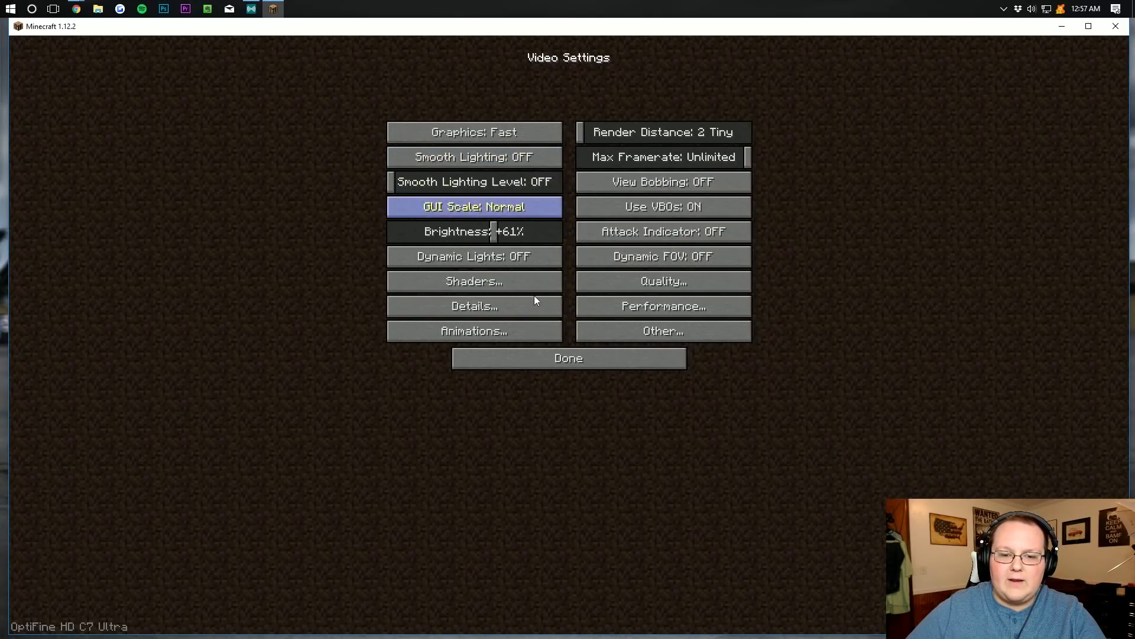
{"action": "left_click", "coordinate": [503, 204]}
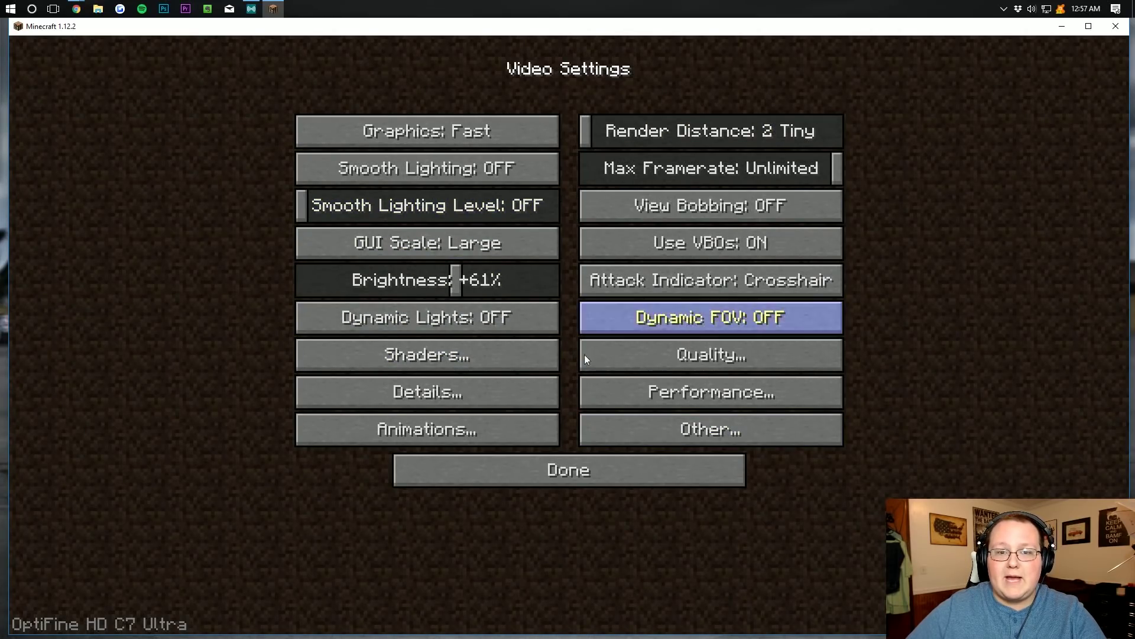
Set the Brightness in the video settings to +65%.
{"action": "mouse_move", "coordinate": [736, 232]}
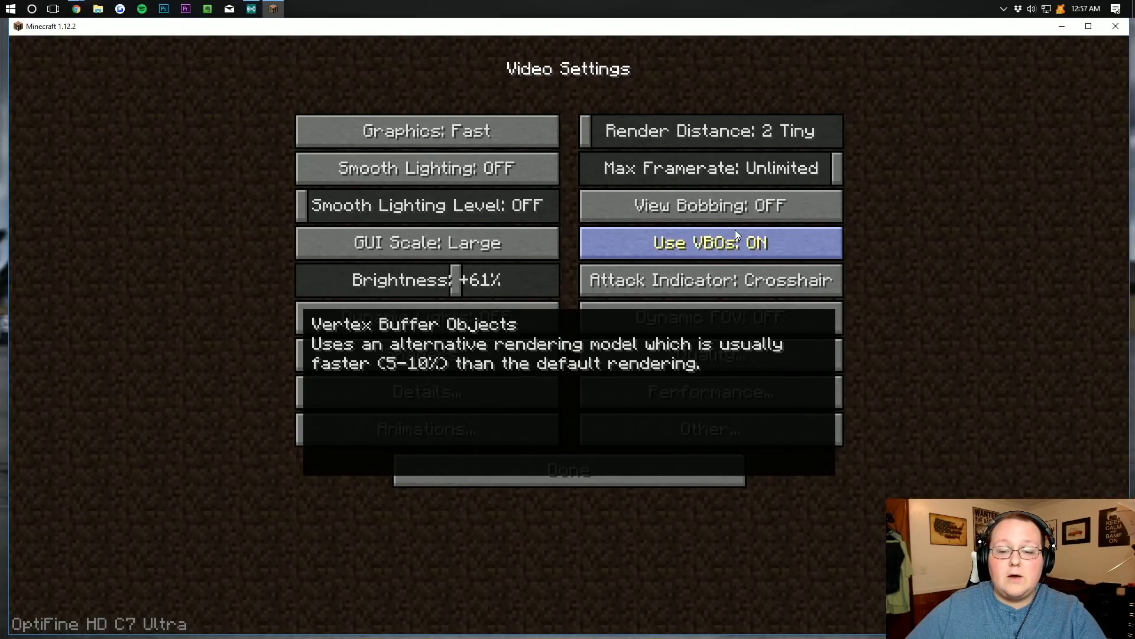
{"action": "left_click_drag", "start_coordinate": [526, 276], "coordinate": [467, 283]}
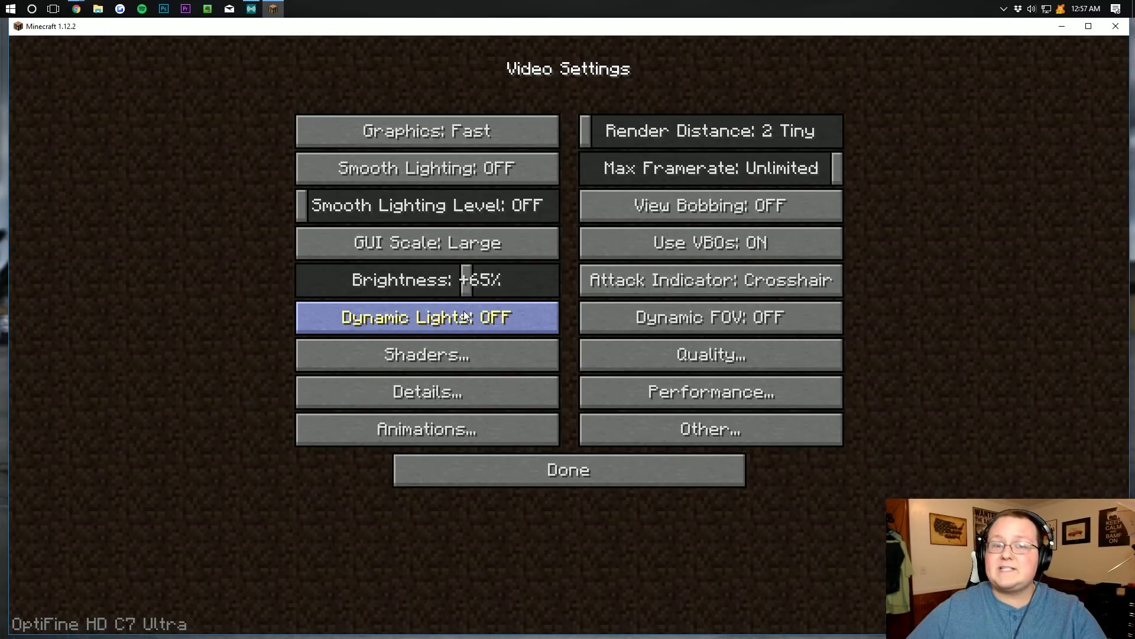
{"action": "mouse_move", "coordinate": [465, 316]}
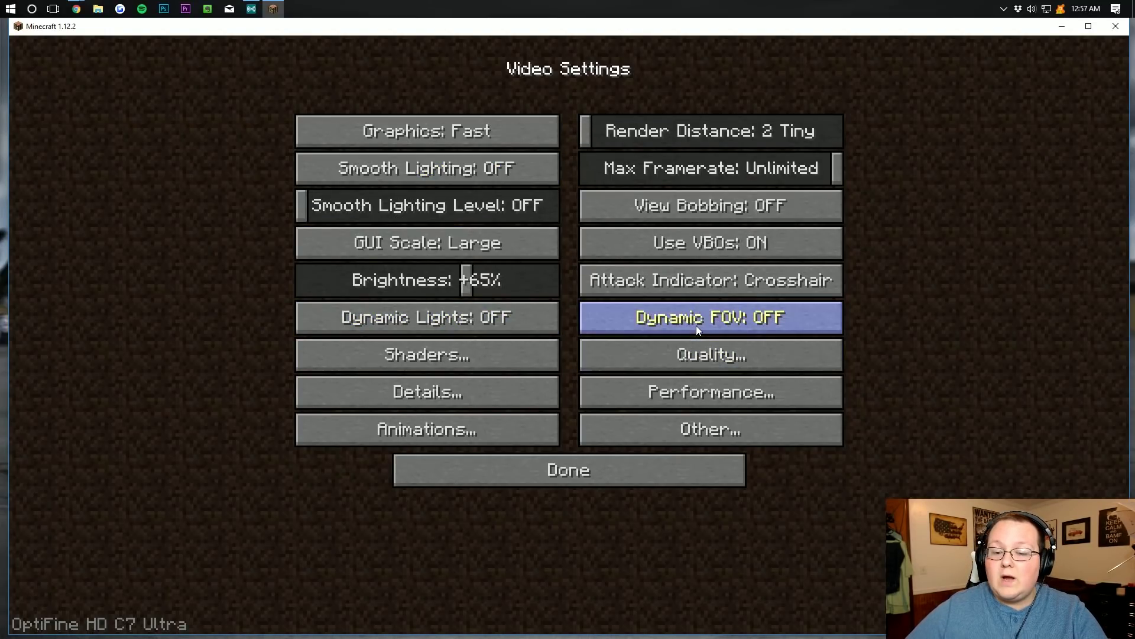
Check whether the Shaders screen is available, and set Emissive Textures to OFF in the quality settings.
{"action": "left_click", "coordinate": [449, 361]}
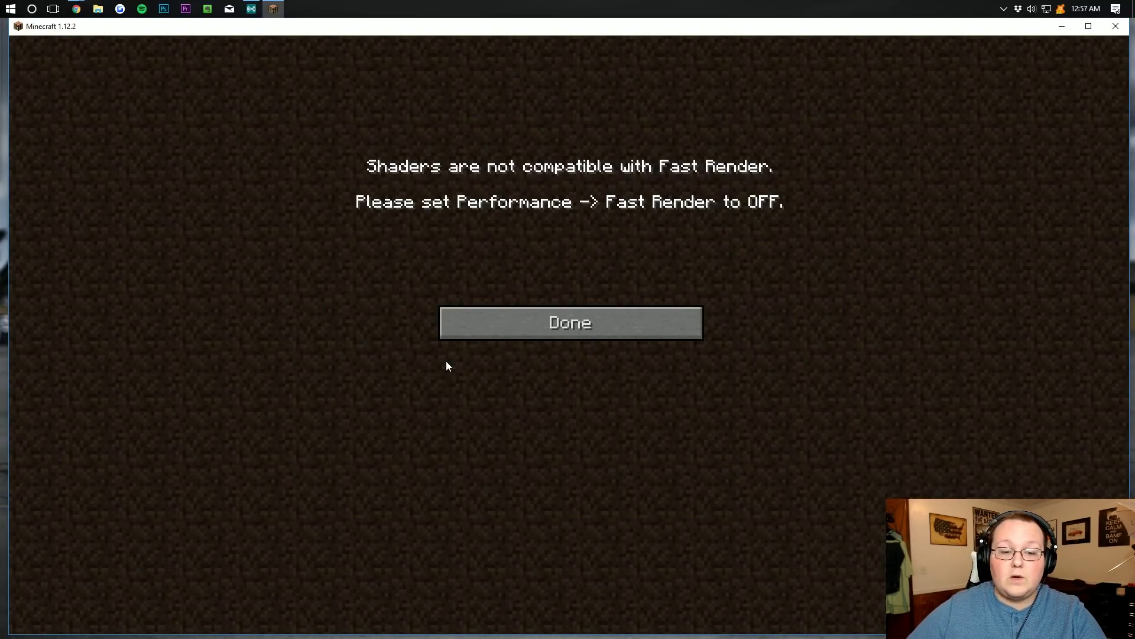
{"action": "left_click", "coordinate": [527, 321]}
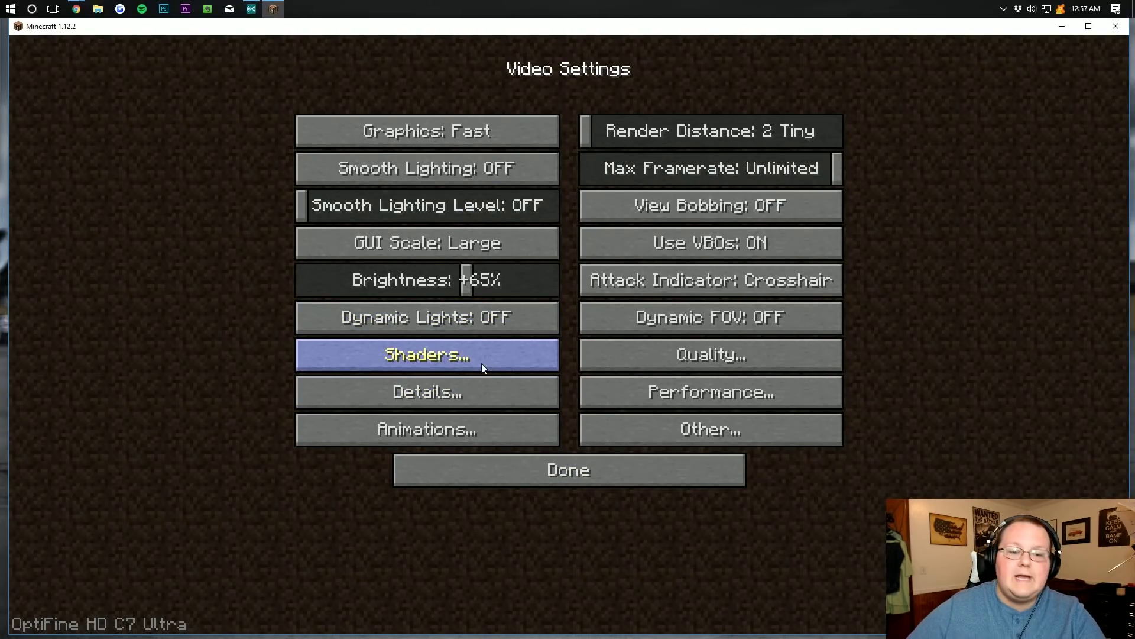
{"action": "left_click", "coordinate": [682, 358]}
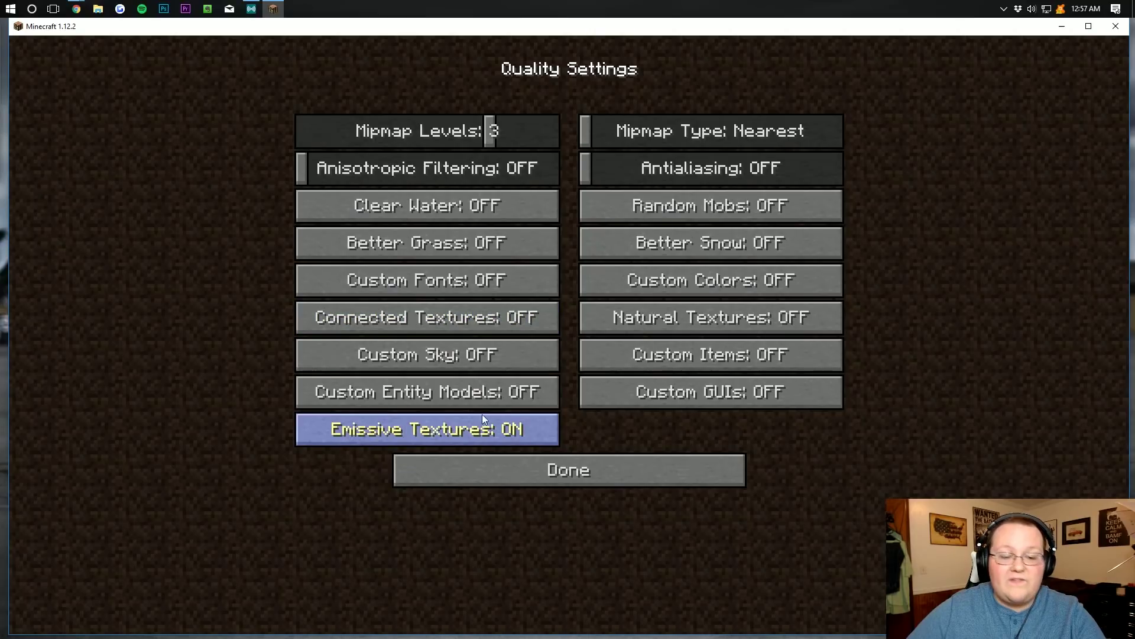
{"action": "left_click", "coordinate": [437, 431]}
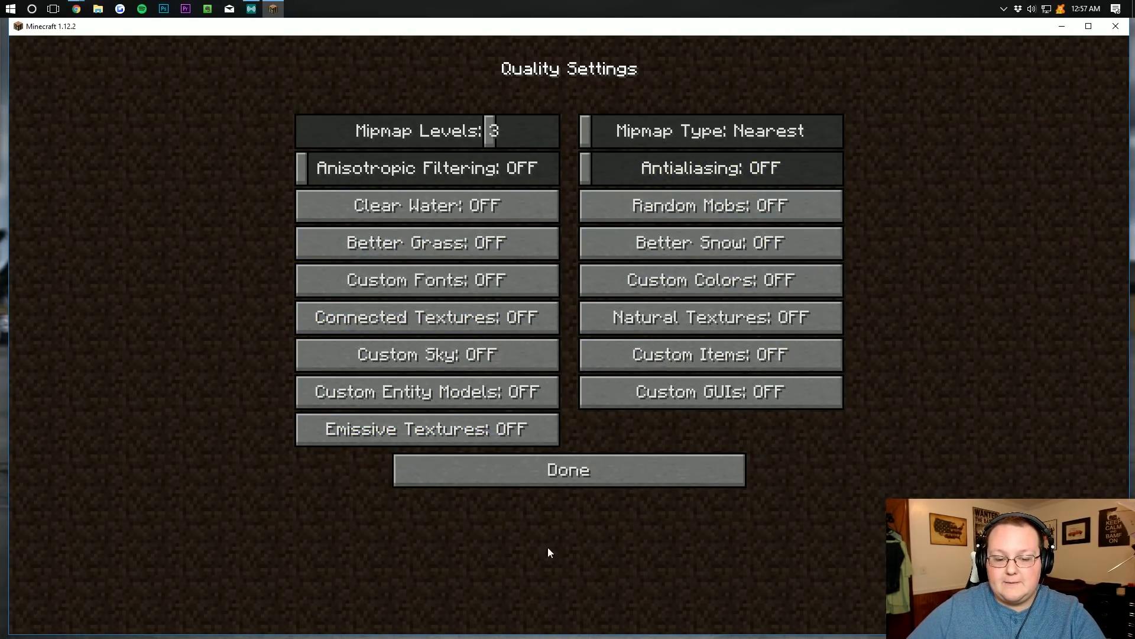
{"action": "left_click", "coordinate": [598, 484]}
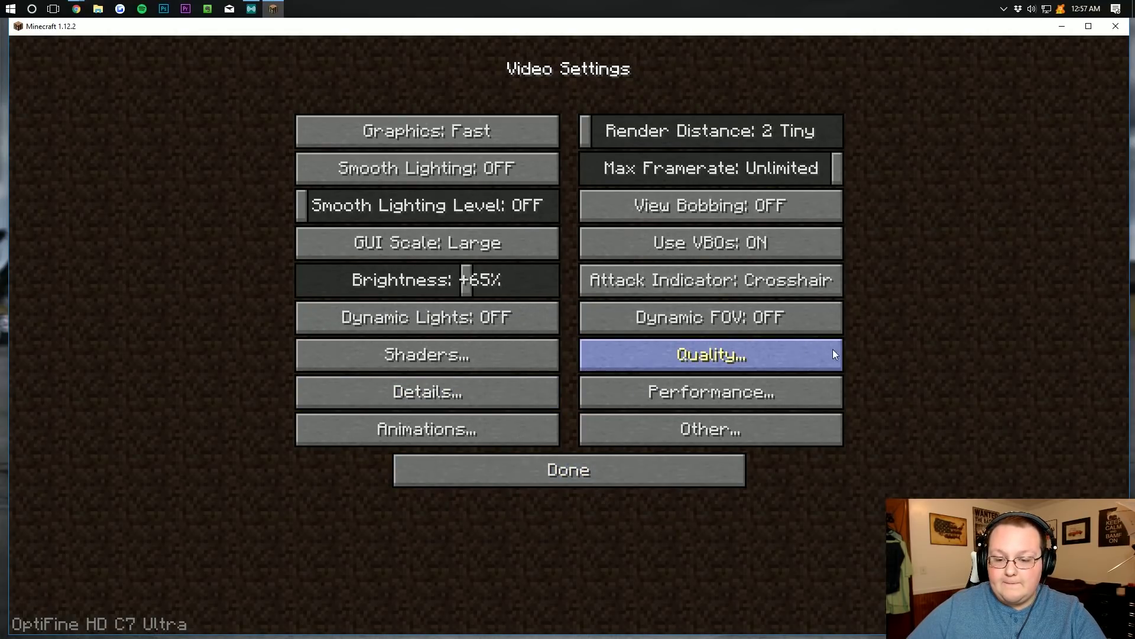
In the detail settings, cycle Clouds through its options and back to OFF.
{"action": "left_click", "coordinate": [407, 396]}
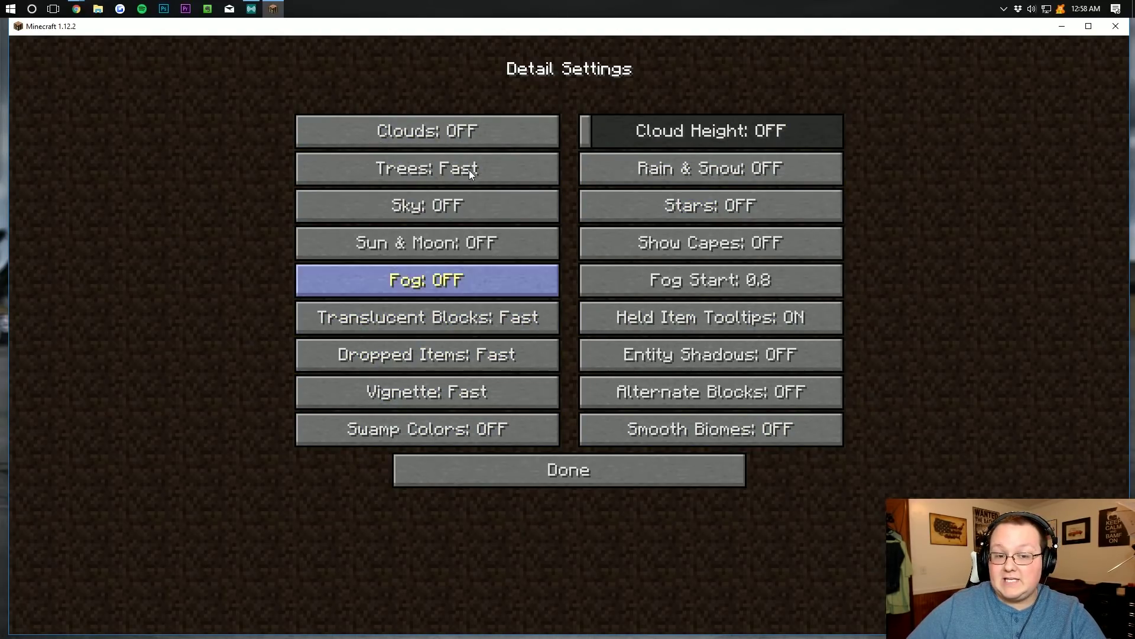
{"action": "left_click", "coordinate": [454, 142]}
{"action": "left_click", "coordinate": [454, 140]}
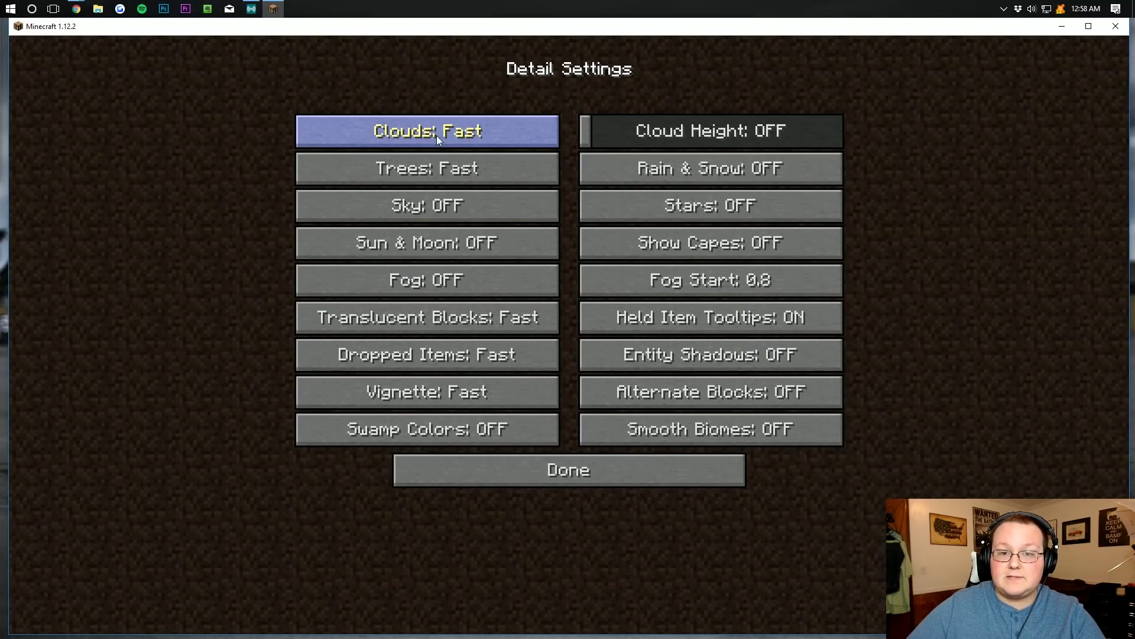
{"action": "left_click", "coordinate": [452, 136]}
{"action": "left_click", "coordinate": [439, 126]}
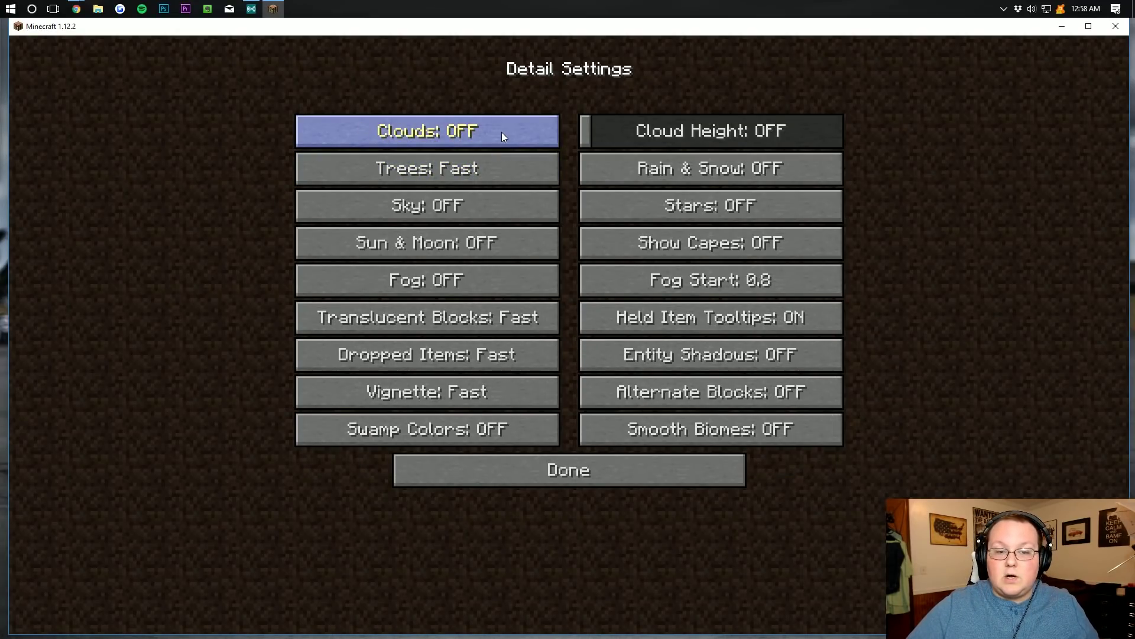
Cycle Trees through its options and back to Fast, and leave the detail settings.
{"action": "left_click", "coordinate": [447, 168]}
{"action": "left_click", "coordinate": [449, 165]}
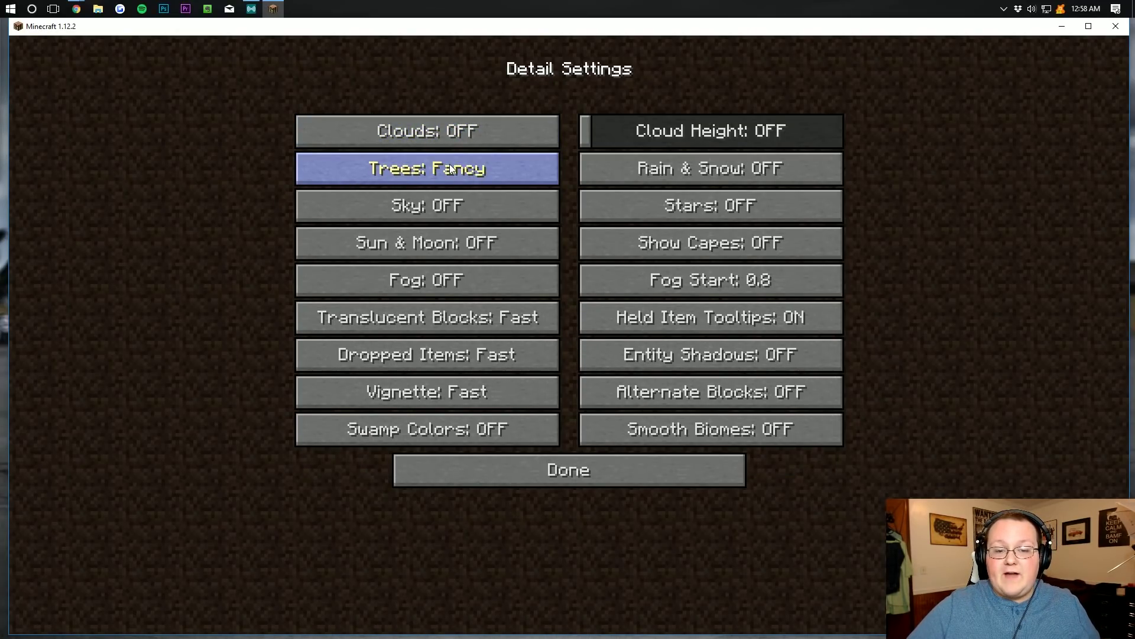
{"action": "left_click", "coordinate": [467, 168]}
{"action": "left_click", "coordinate": [470, 168]}
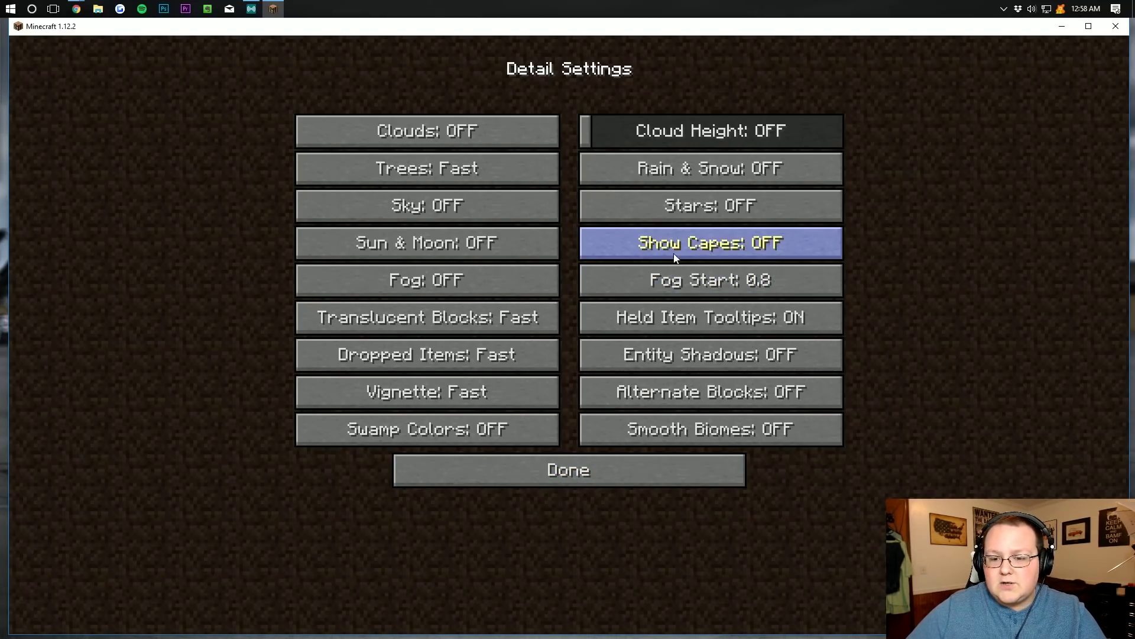
{"action": "left_click", "coordinate": [526, 467]}
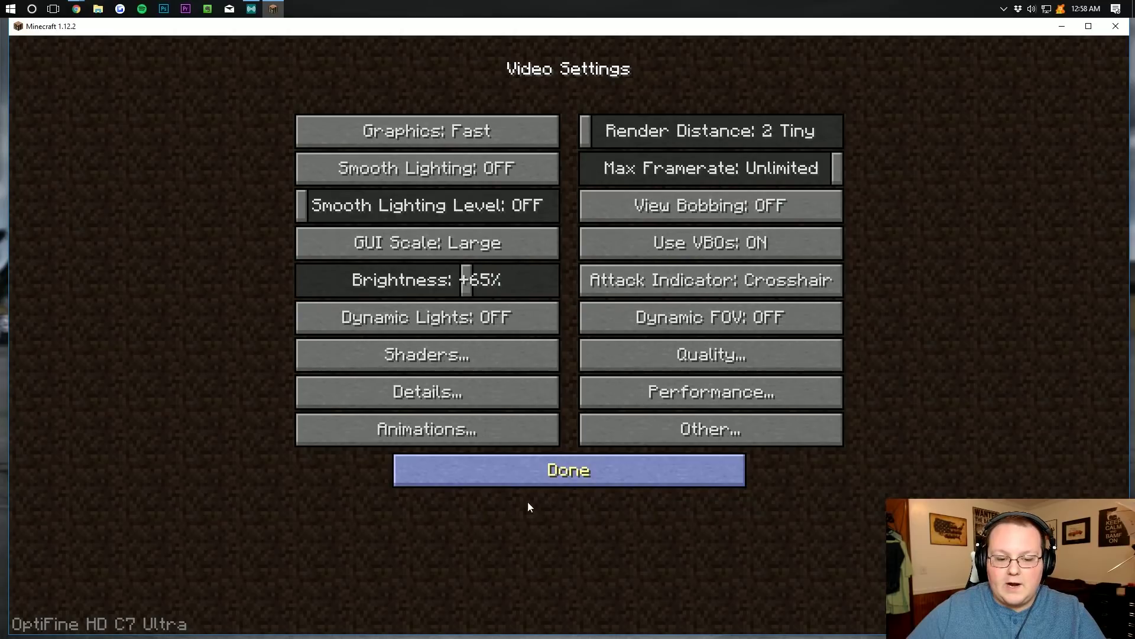
Review the performance settings, including the Smooth FPS description, and the animation settings.
{"action": "left_click", "coordinate": [713, 392]}
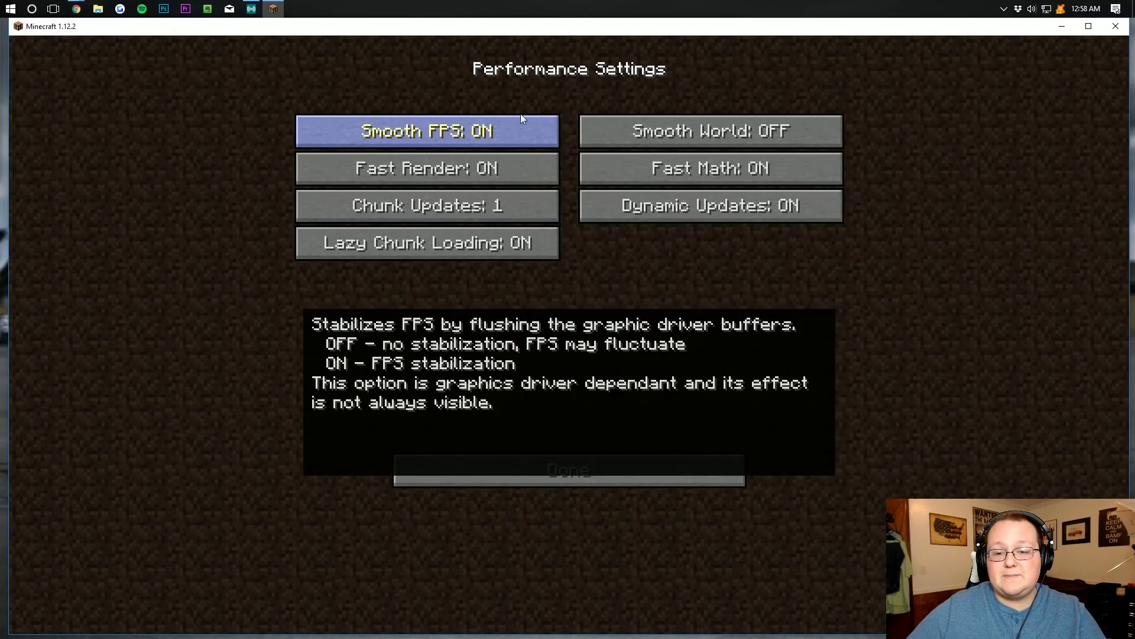
{"action": "mouse_move", "coordinate": [758, 117]}
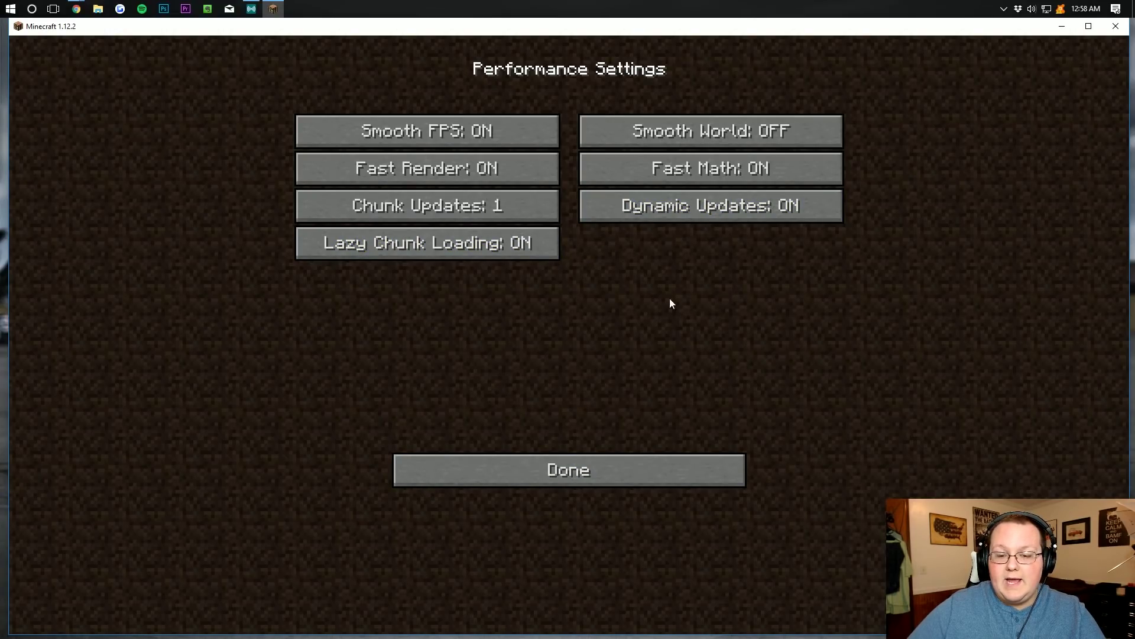
{"action": "left_click", "coordinate": [662, 469]}
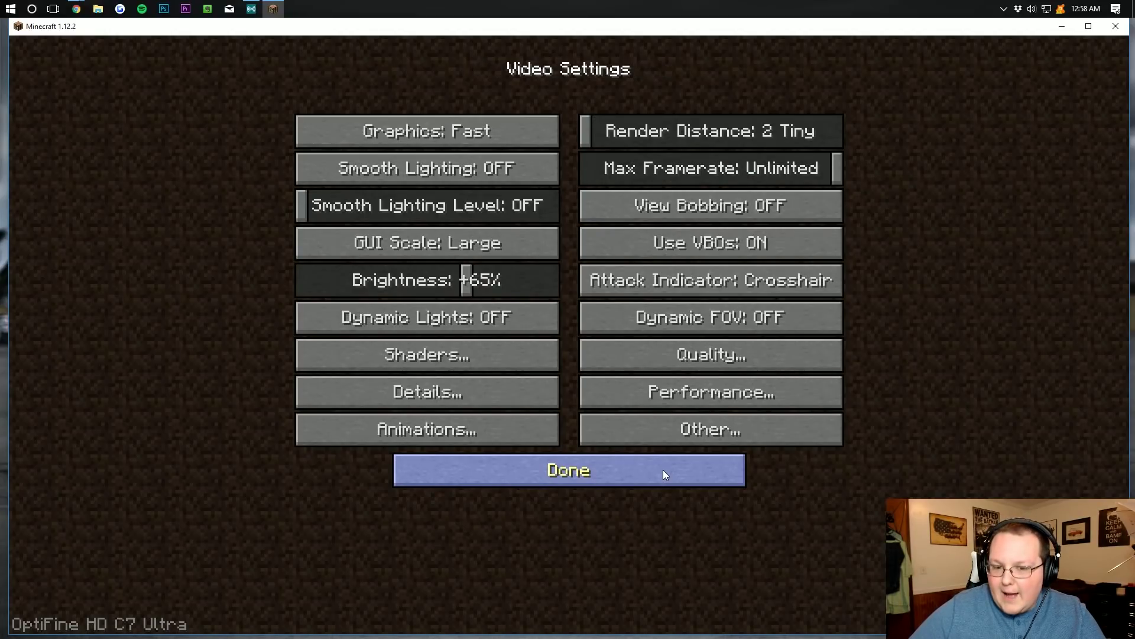
{"action": "left_click", "coordinate": [512, 428]}
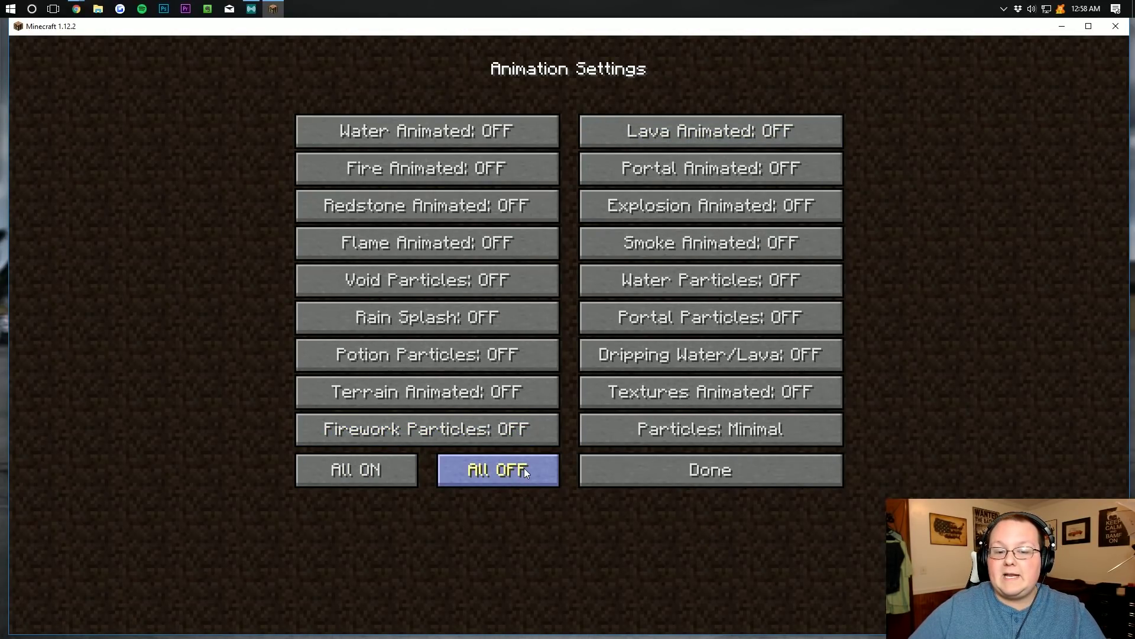
{"action": "left_click", "coordinate": [670, 480]}
Open the other video settings and examine Lagometer, Show FPS and the description of Autosave.
{"action": "left_click", "coordinate": [664, 432]}
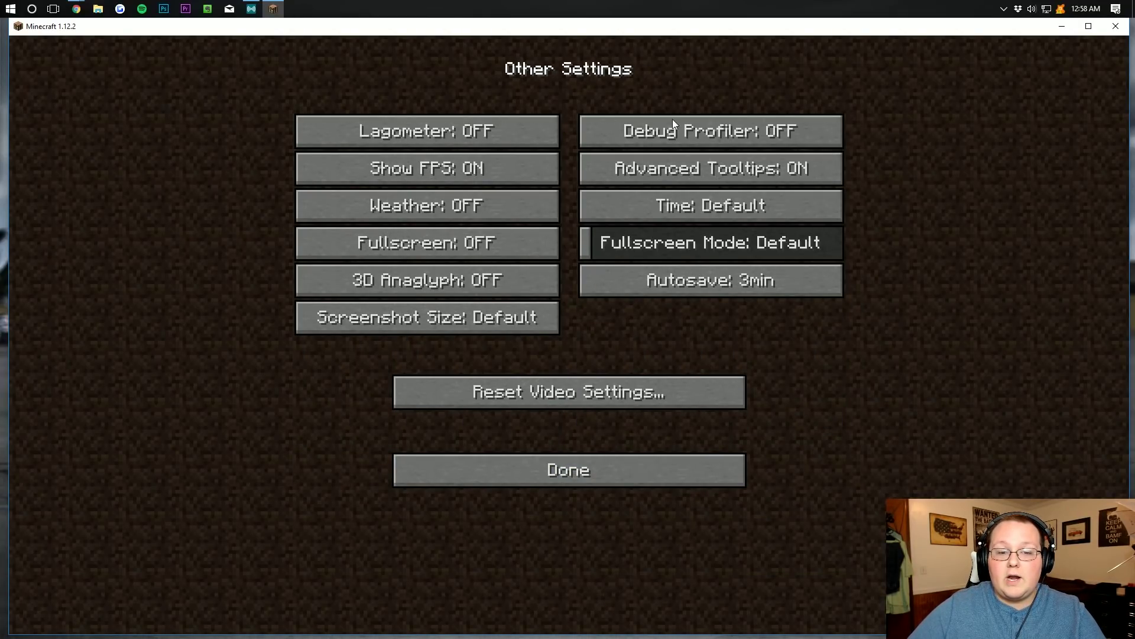
{"action": "mouse_move", "coordinate": [467, 130]}
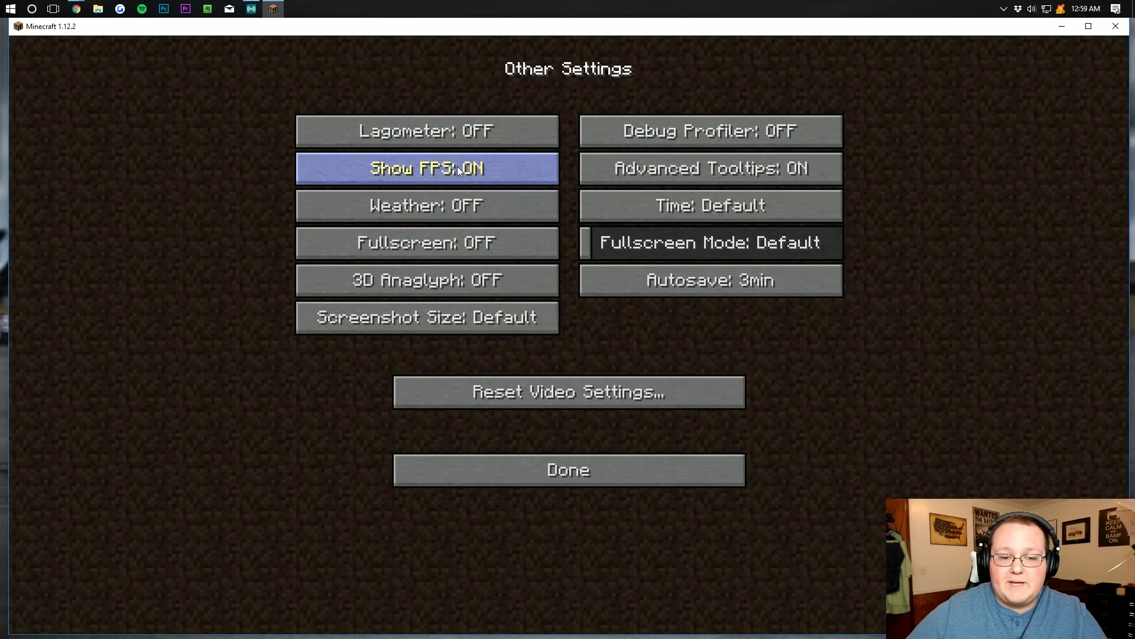
{"action": "mouse_move", "coordinate": [452, 169]}
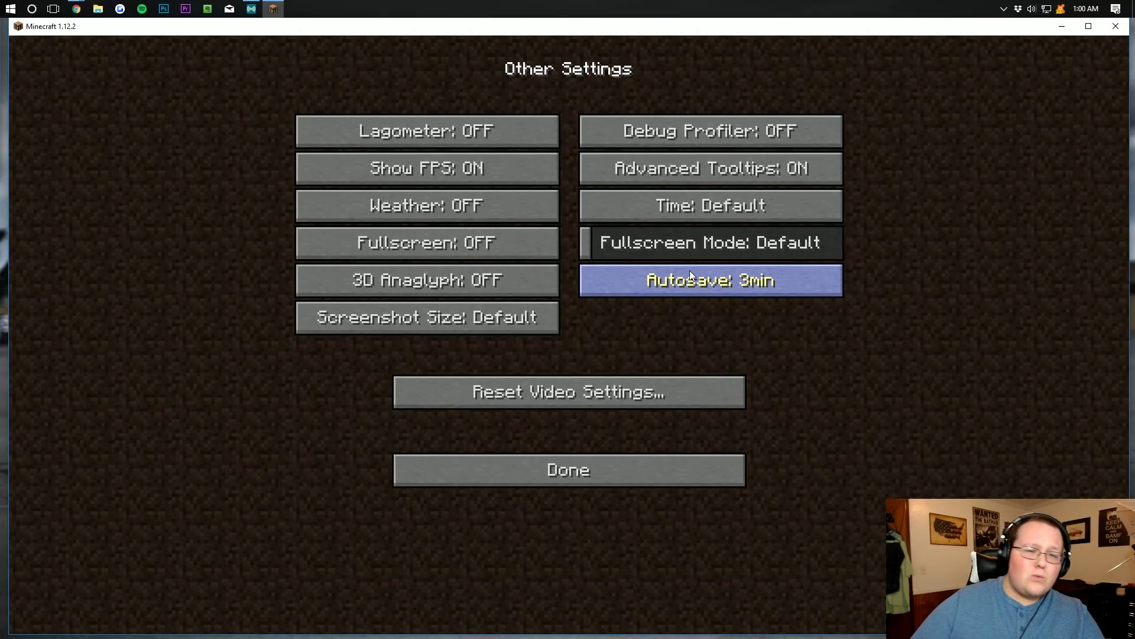
{"action": "mouse_move", "coordinate": [689, 271]}
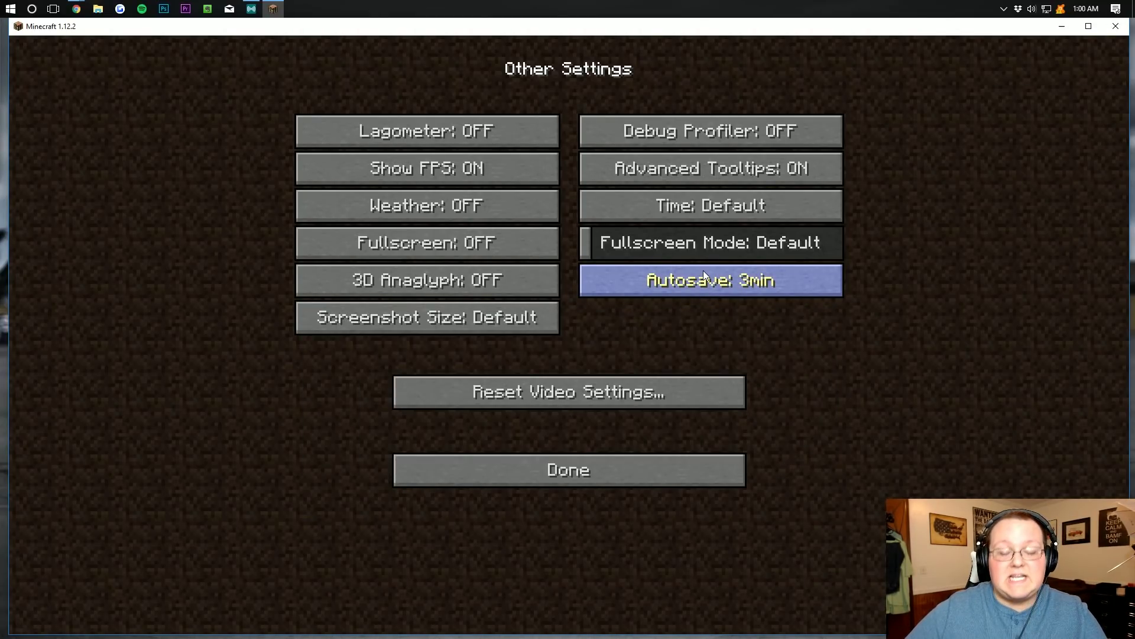
{"action": "mouse_move", "coordinate": [695, 292]}
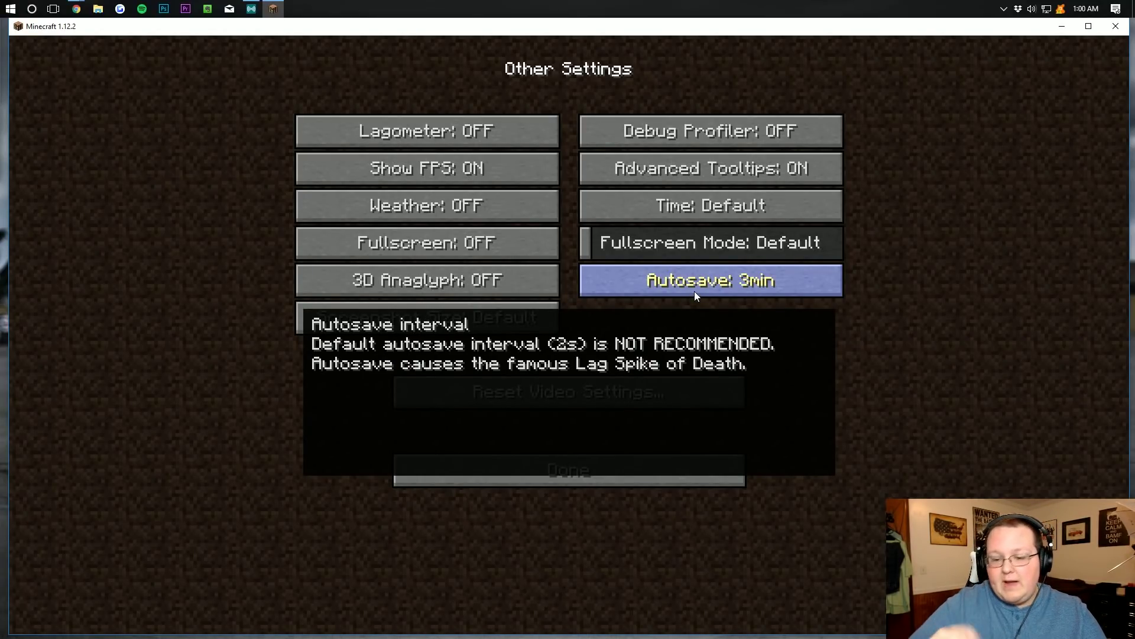
Cycle the Autosave interval through its options, including 30min, and back to 3min.
{"action": "left_click", "coordinate": [719, 282]}
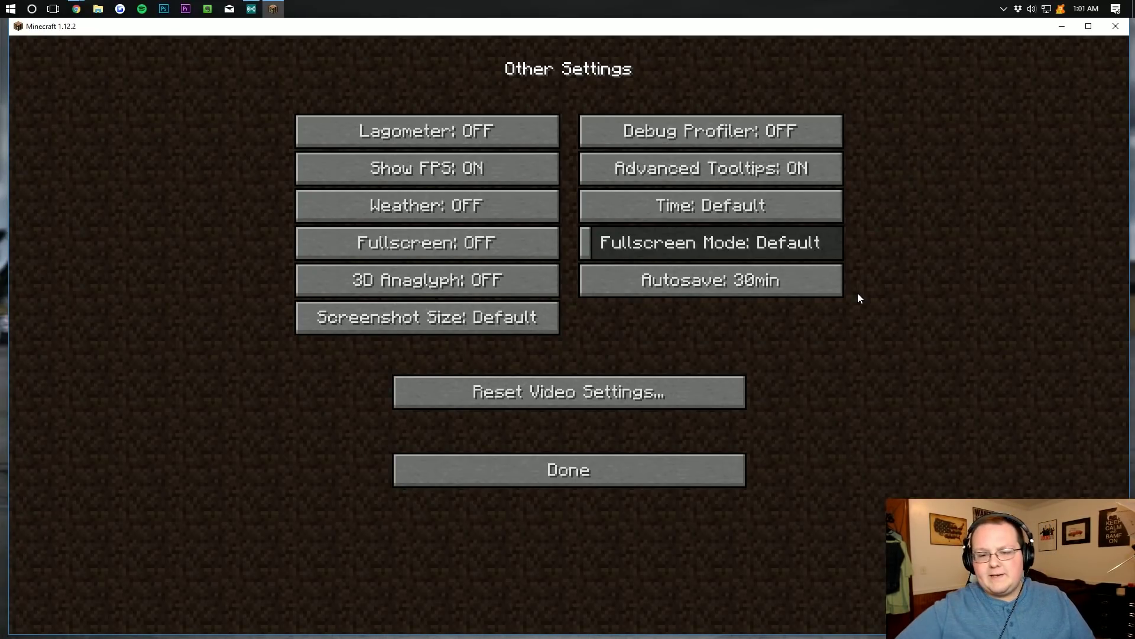
{"action": "double_click", "coordinate": [776, 294]}
{"action": "left_click", "coordinate": [777, 296]}
{"action": "left_click", "coordinate": [780, 296]}
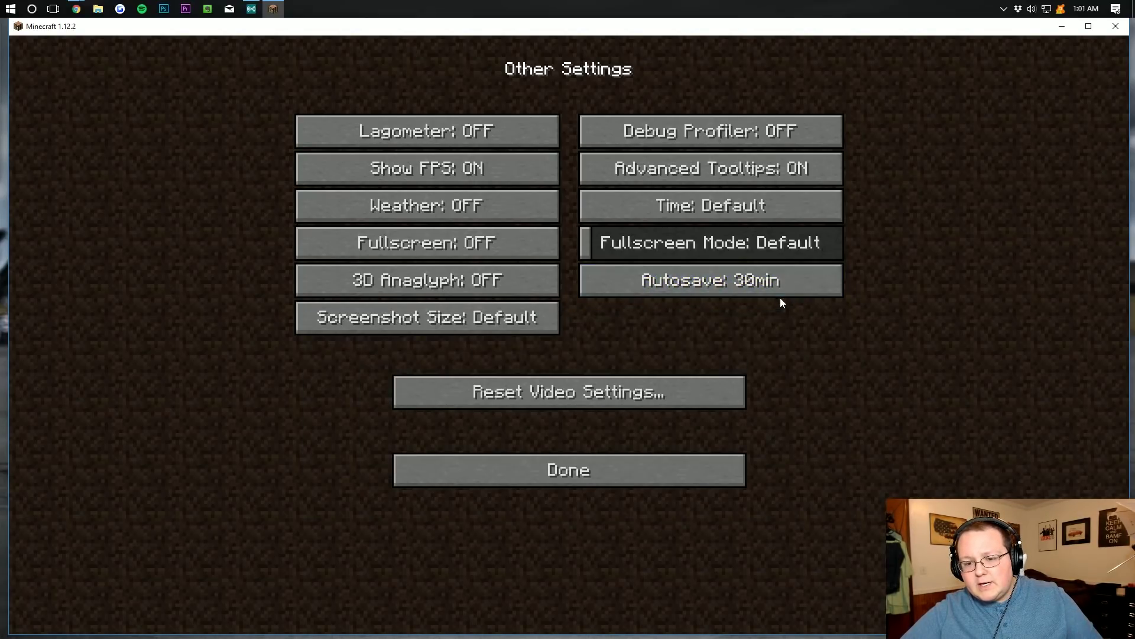
{"action": "left_click", "coordinate": [777, 289]}
{"action": "left_click", "coordinate": [777, 289]}
{"action": "left_click", "coordinate": [776, 290]}
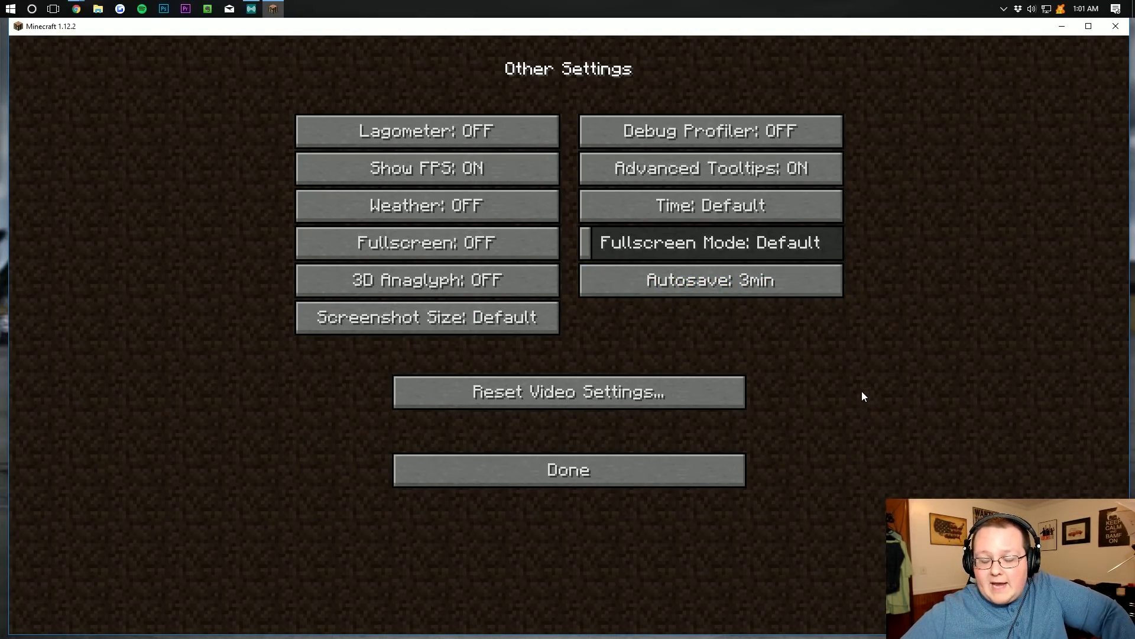
{"action": "left_click", "coordinate": [783, 292]}
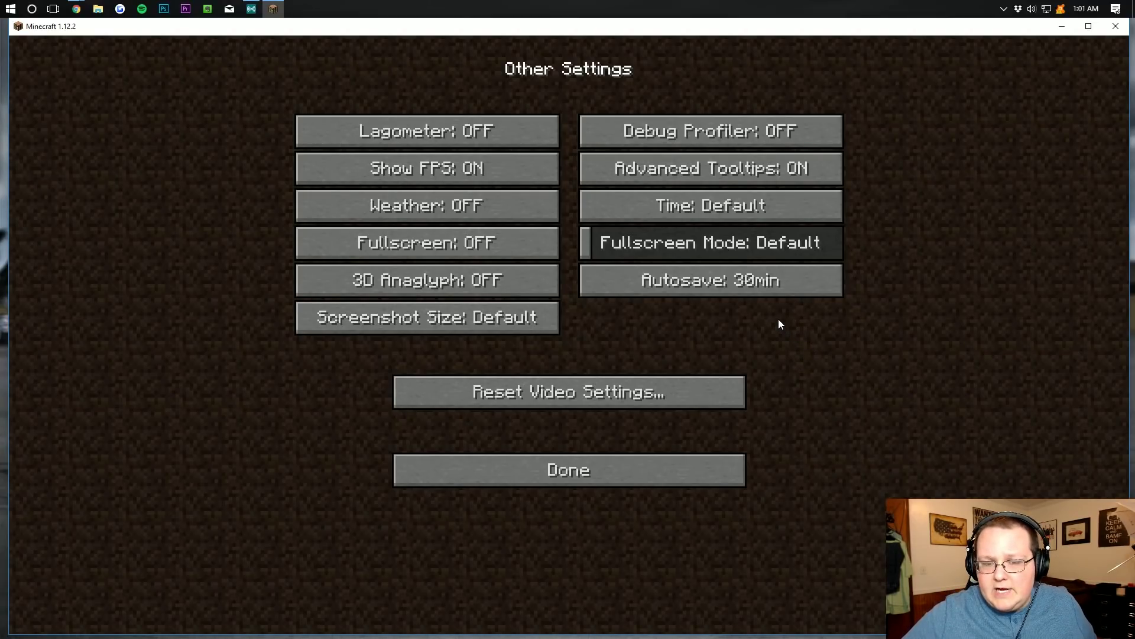
{"action": "left_click", "coordinate": [755, 280]}
{"action": "left_click", "coordinate": [755, 281]}
{"action": "left_click", "coordinate": [754, 283]}
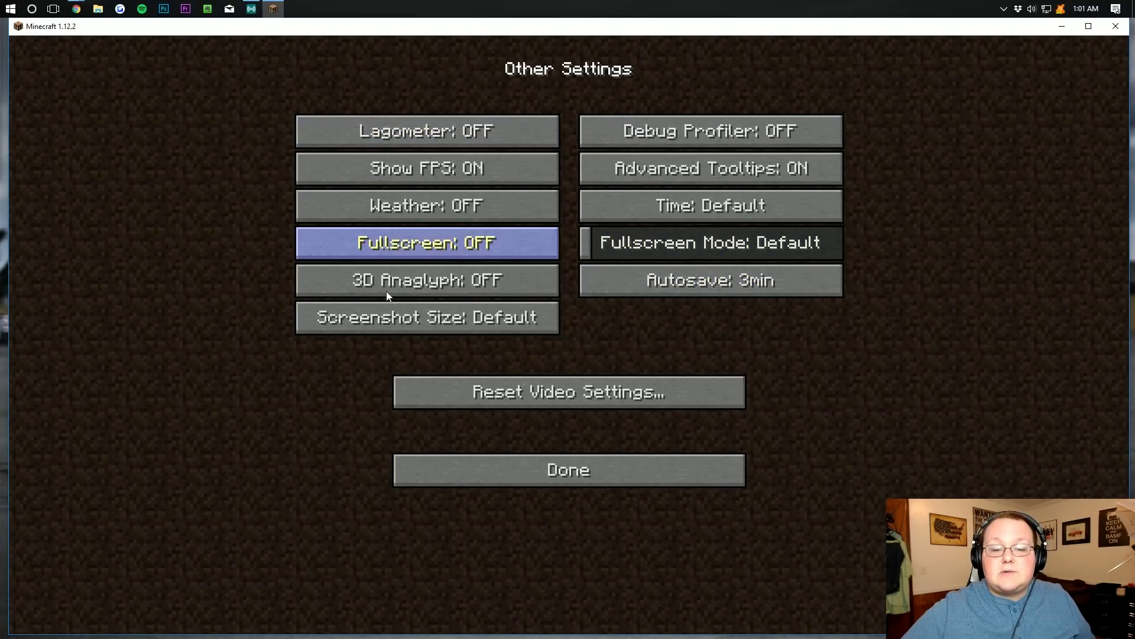
Leave the video settings and check which resource packs are available and selected.
{"action": "left_click", "coordinate": [528, 477]}
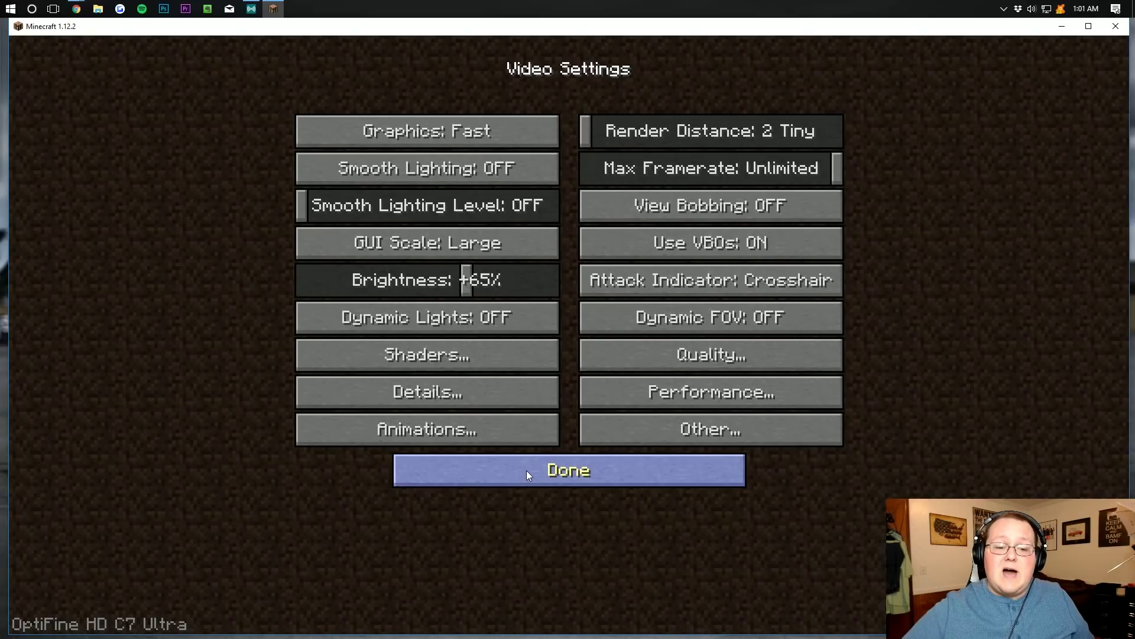
{"action": "left_click", "coordinate": [534, 471]}
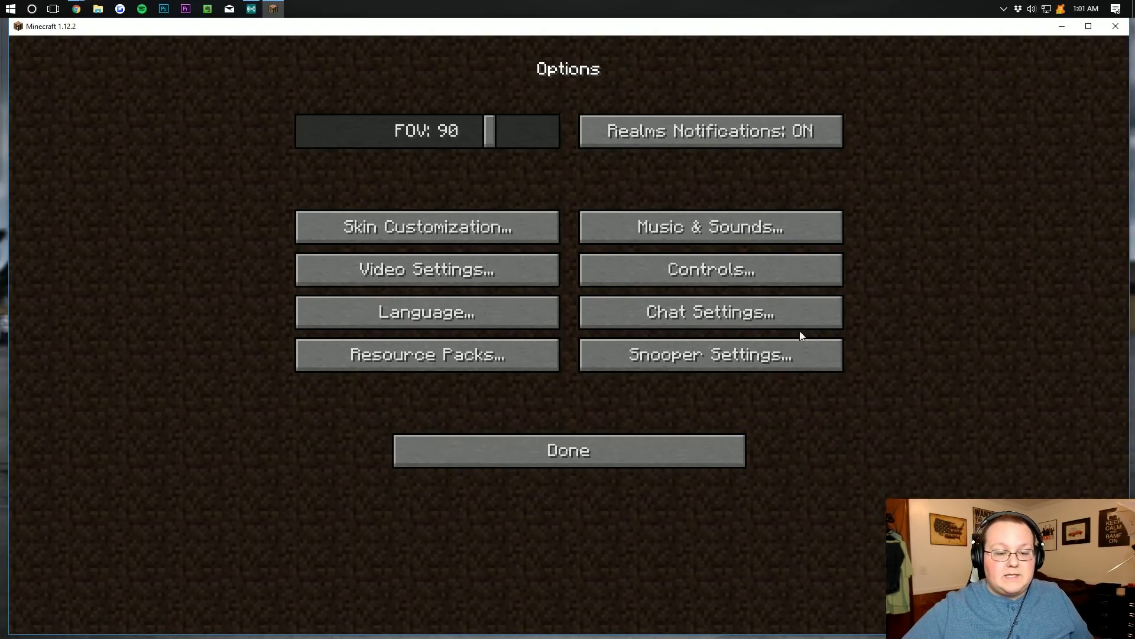
{"action": "left_click", "coordinate": [400, 362]}
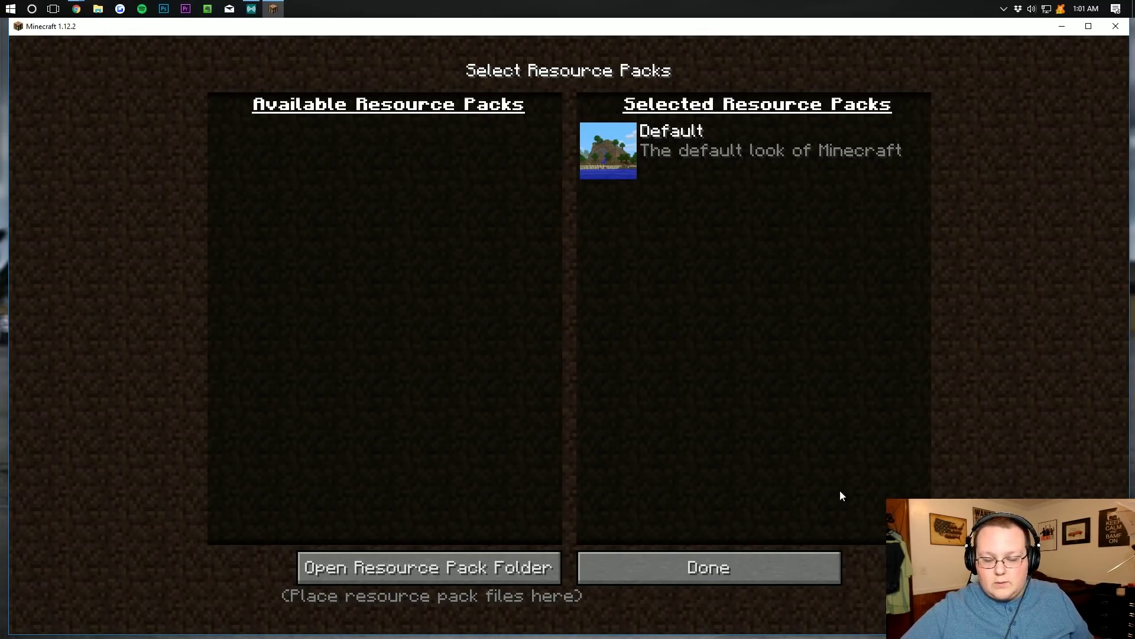
{"action": "left_click", "coordinate": [735, 582]}
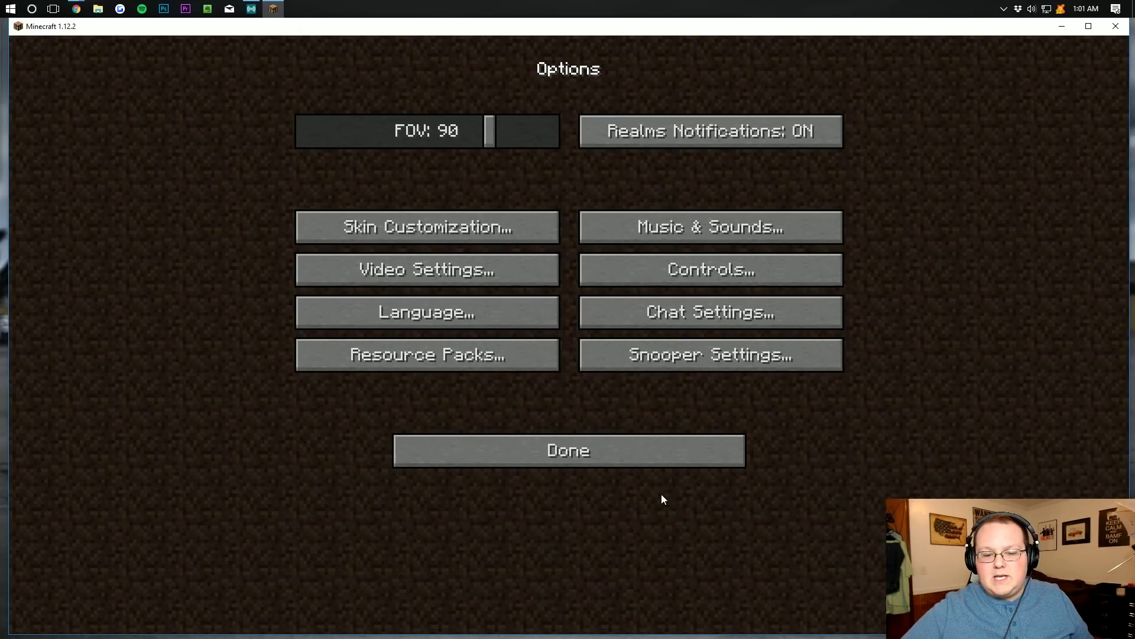
Leave the options and load the singleplayer world named New World.
{"action": "left_click", "coordinate": [620, 458]}
{"action": "left_click", "coordinate": [583, 289]}
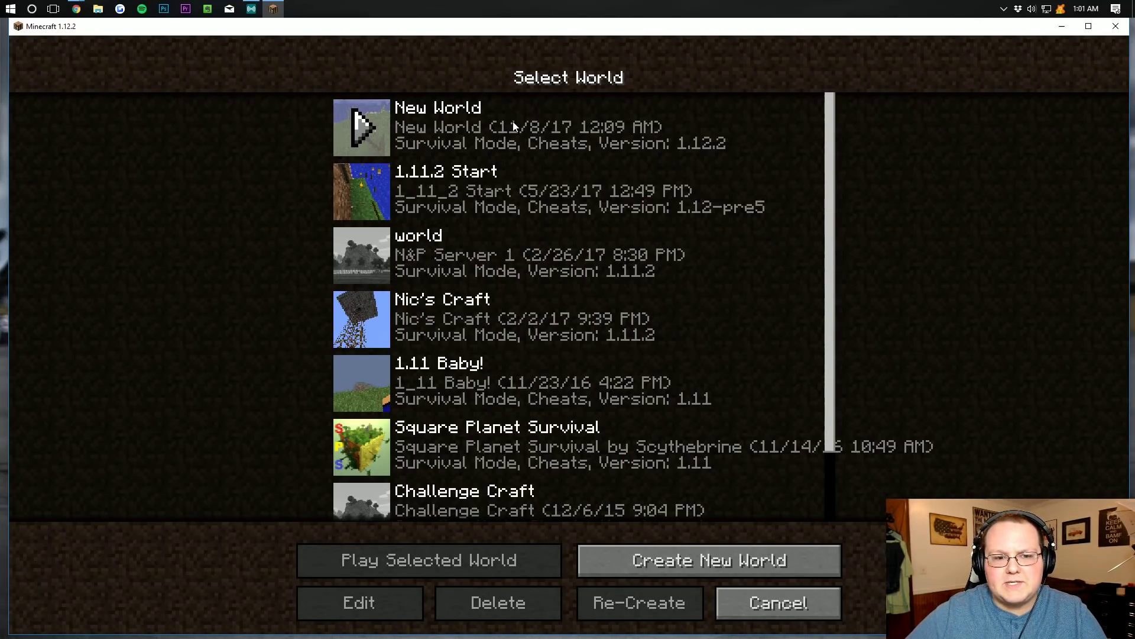
{"action": "double_click", "coordinate": [478, 130]}
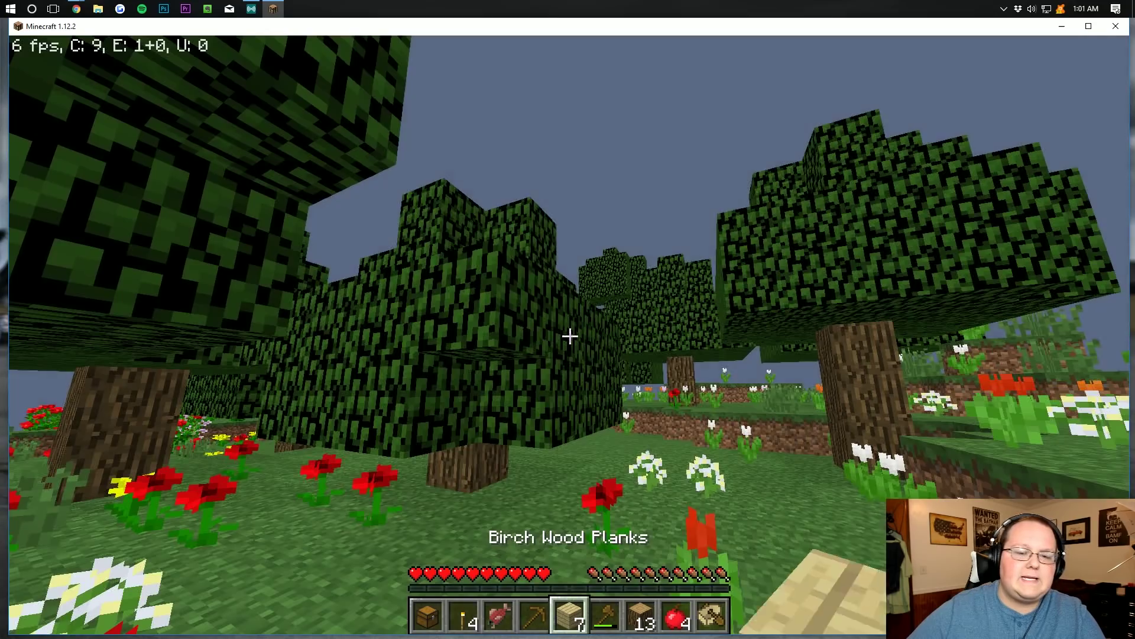
Walk through the forest in the world to examine the frame rate with the configured settings.
{"action": "key", "text": "w"}
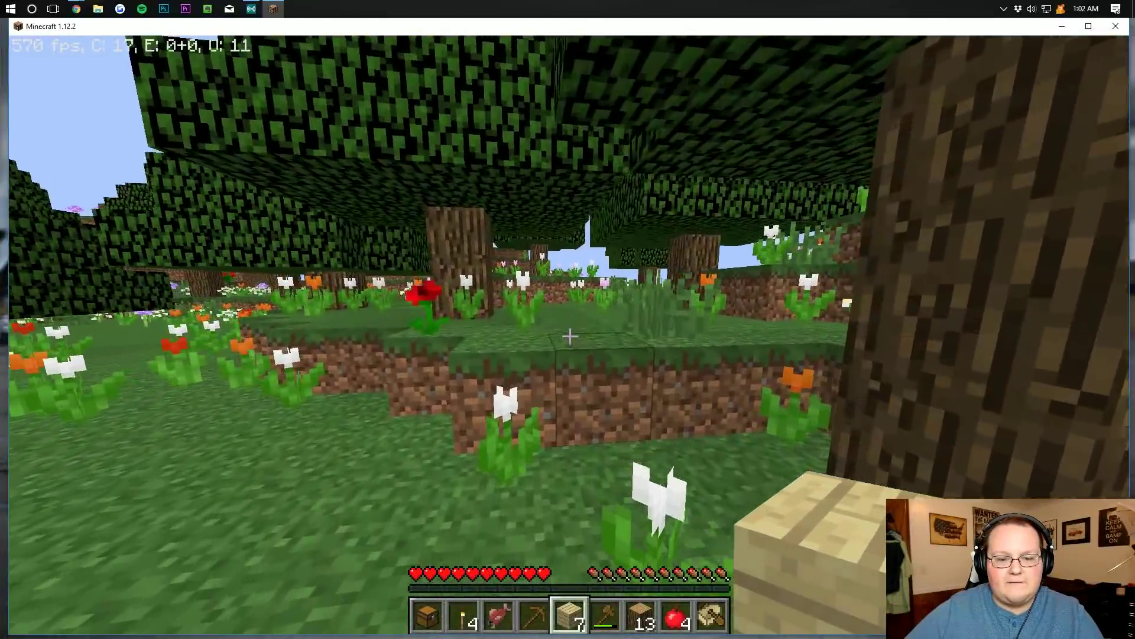
{"action": "key", "text": "w"}
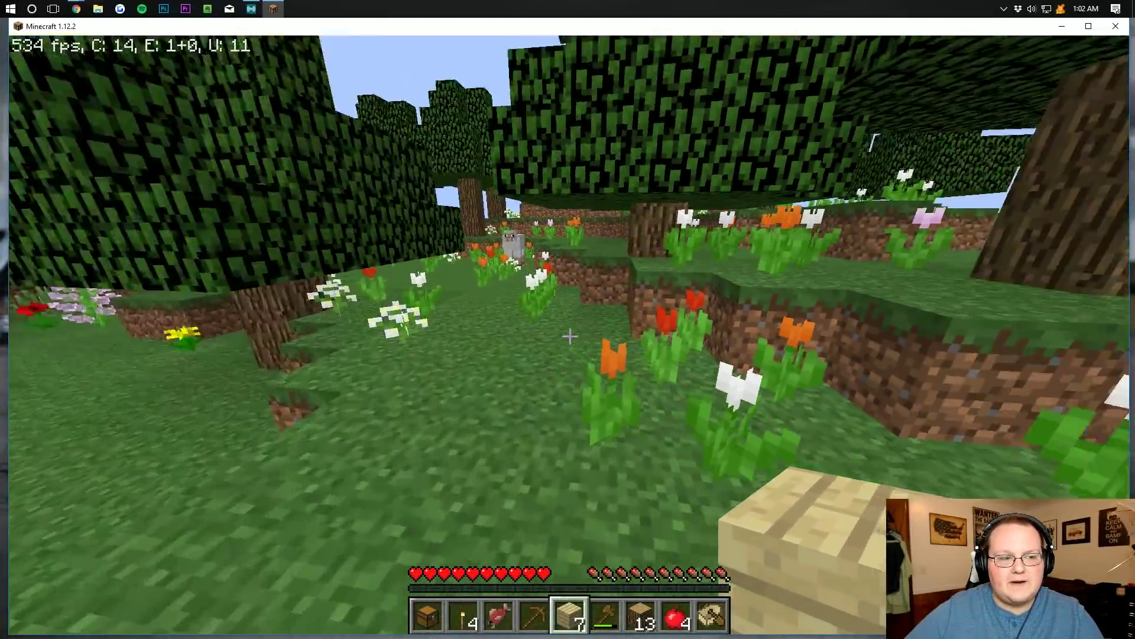
{"action": "key", "text": "w"}
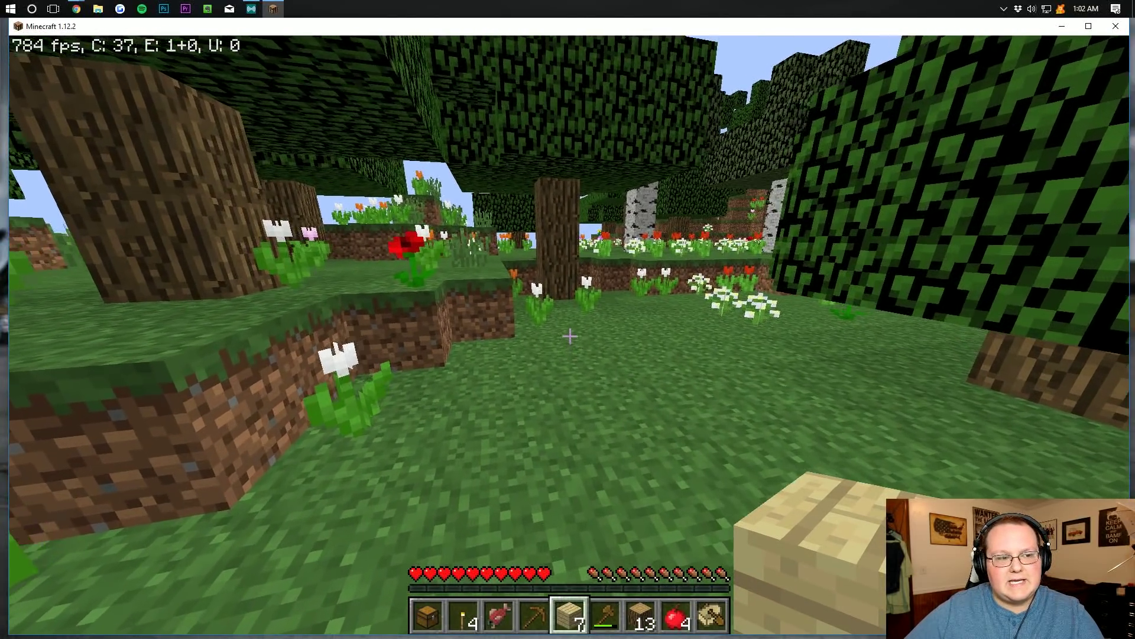
{"action": "key", "text": "w"}
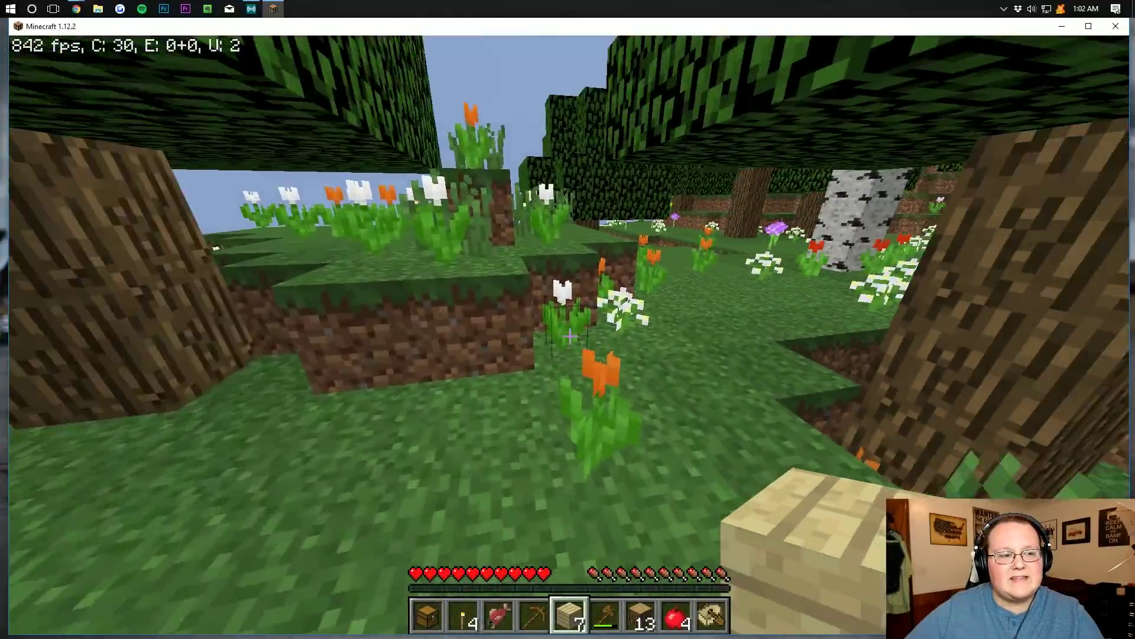
Explore the flower-covered clearings and grassy hills around the forest to check the frame rate while moving.
{"action": "key", "text": "w"}
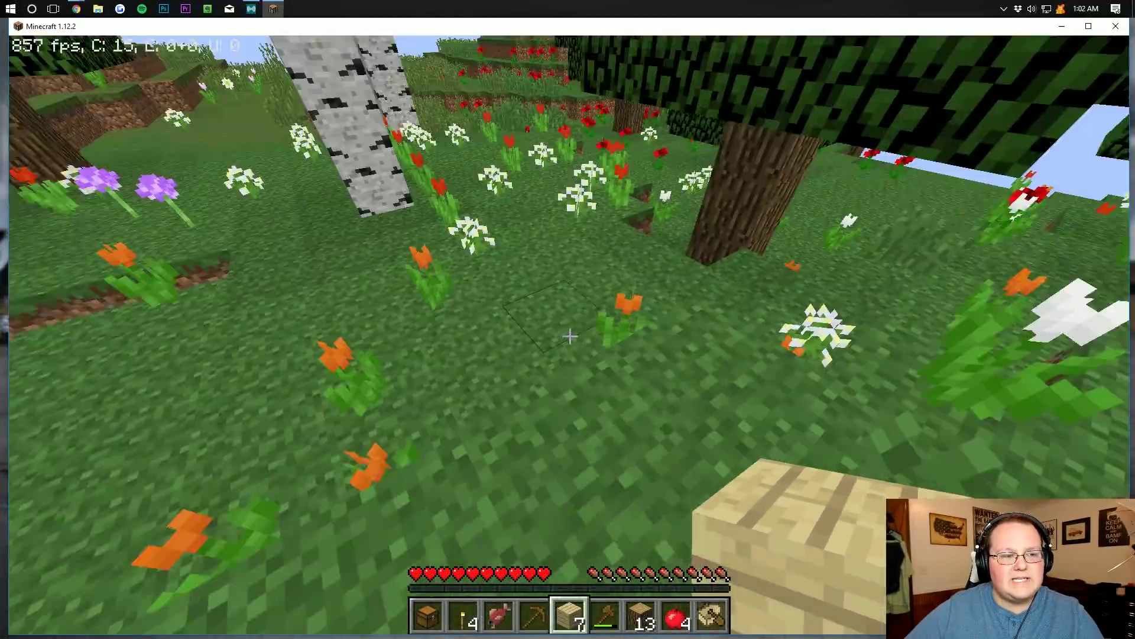
{"action": "key", "text": "w"}
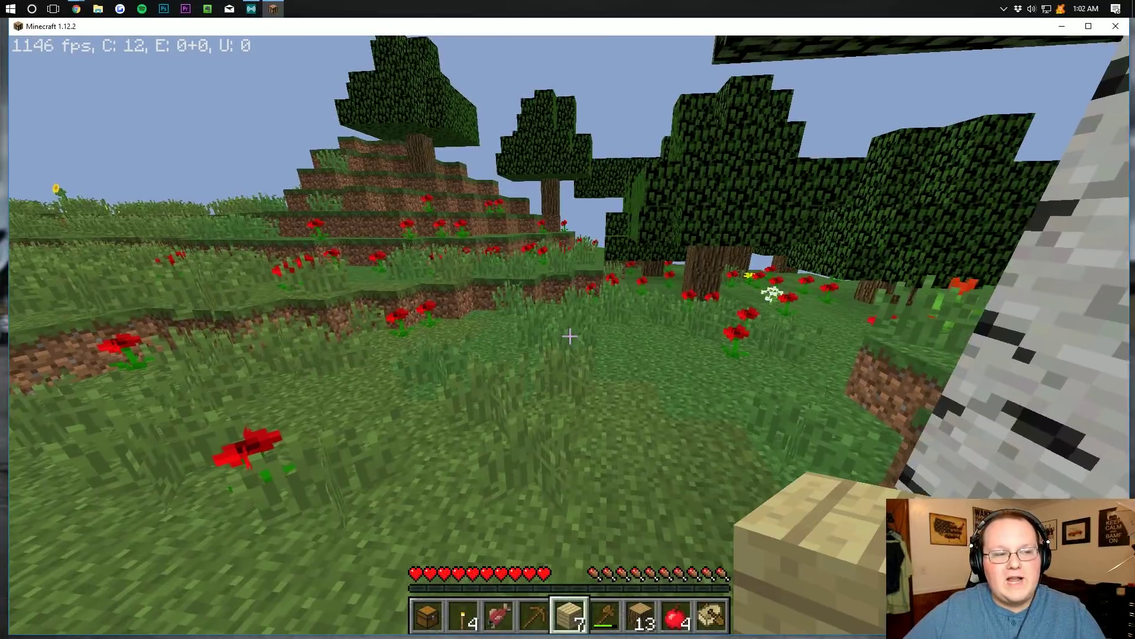
{"action": "key", "text": "w"}
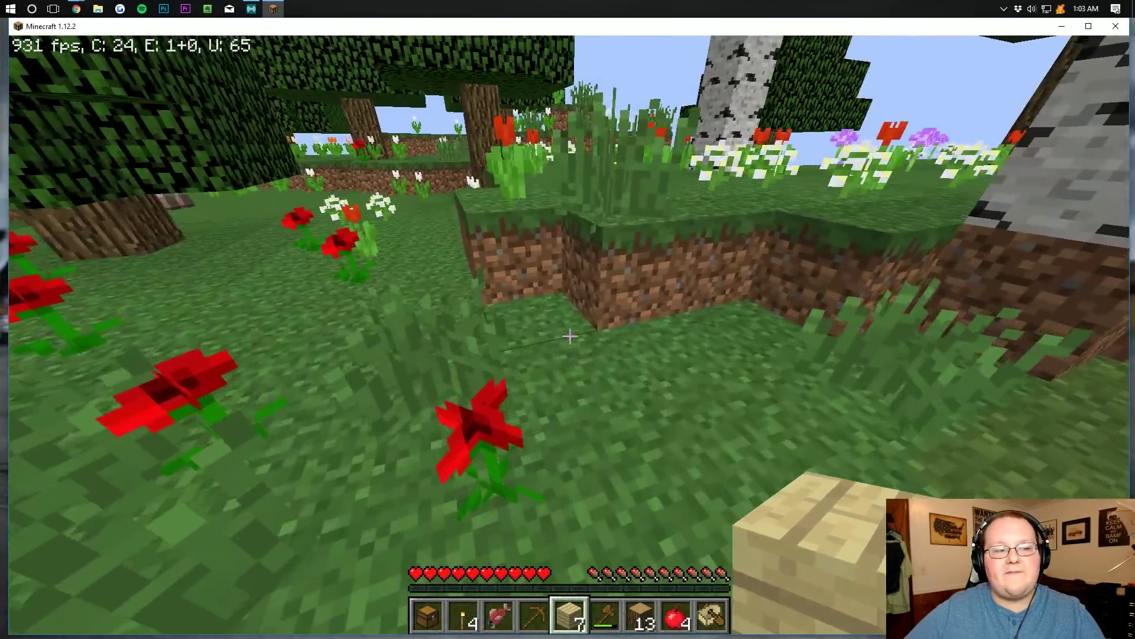
Pause the world, review the Performance settings within the video options, and return to the game.
{"action": "key", "text": "Escape"}
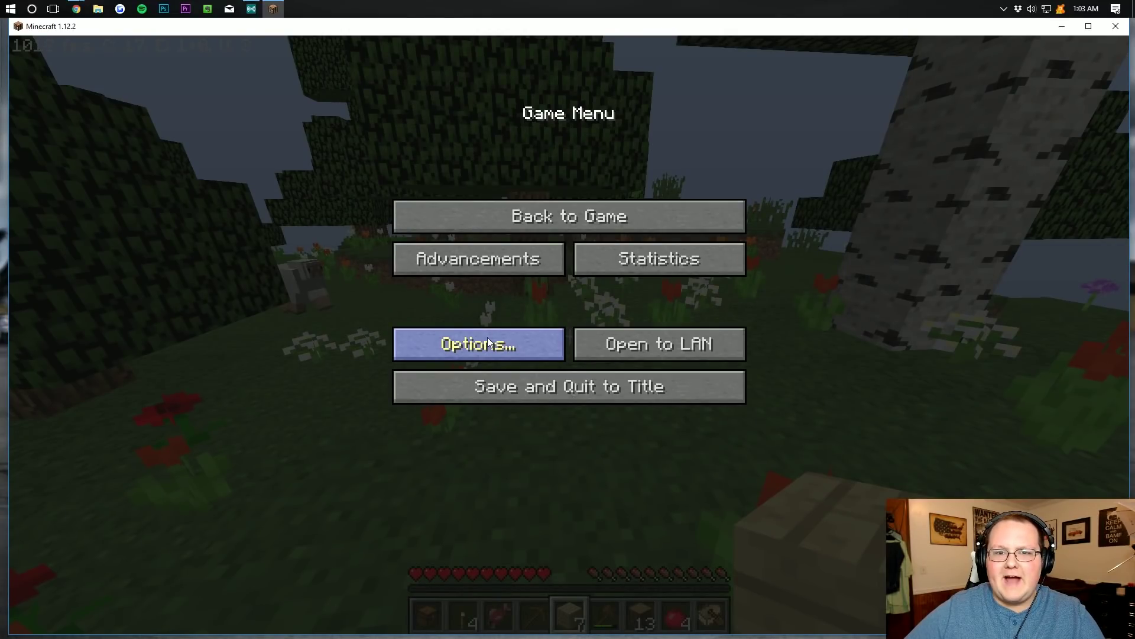
{"action": "left_click", "coordinate": [487, 340]}
{"action": "left_click", "coordinate": [471, 274]}
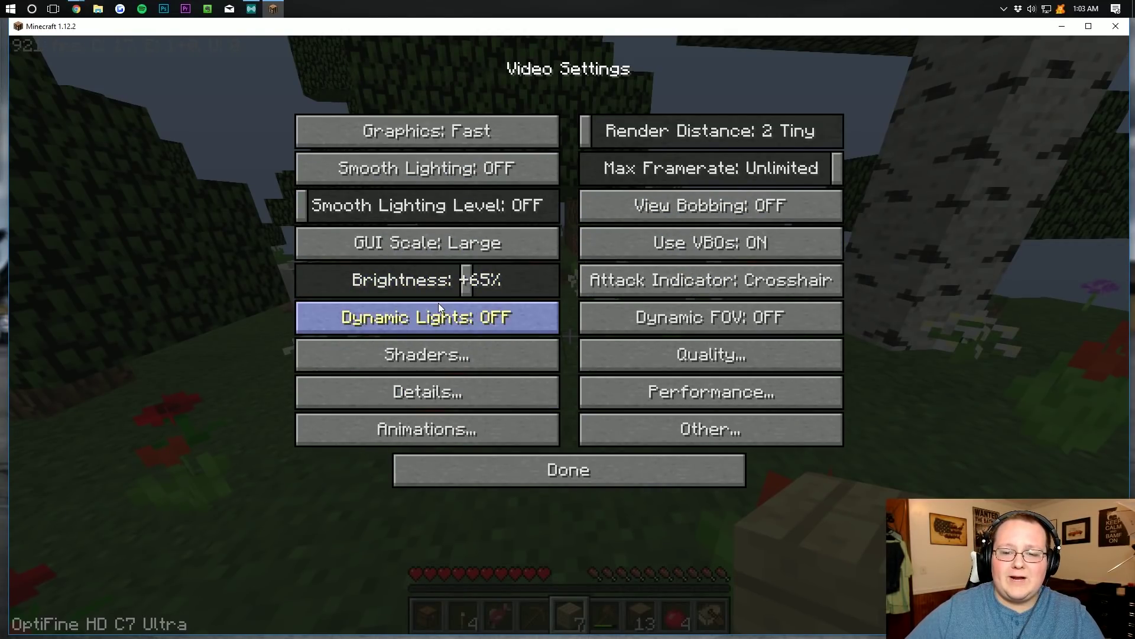
{"action": "left_click", "coordinate": [691, 387]}
{"action": "mouse_move", "coordinate": [424, 134]}
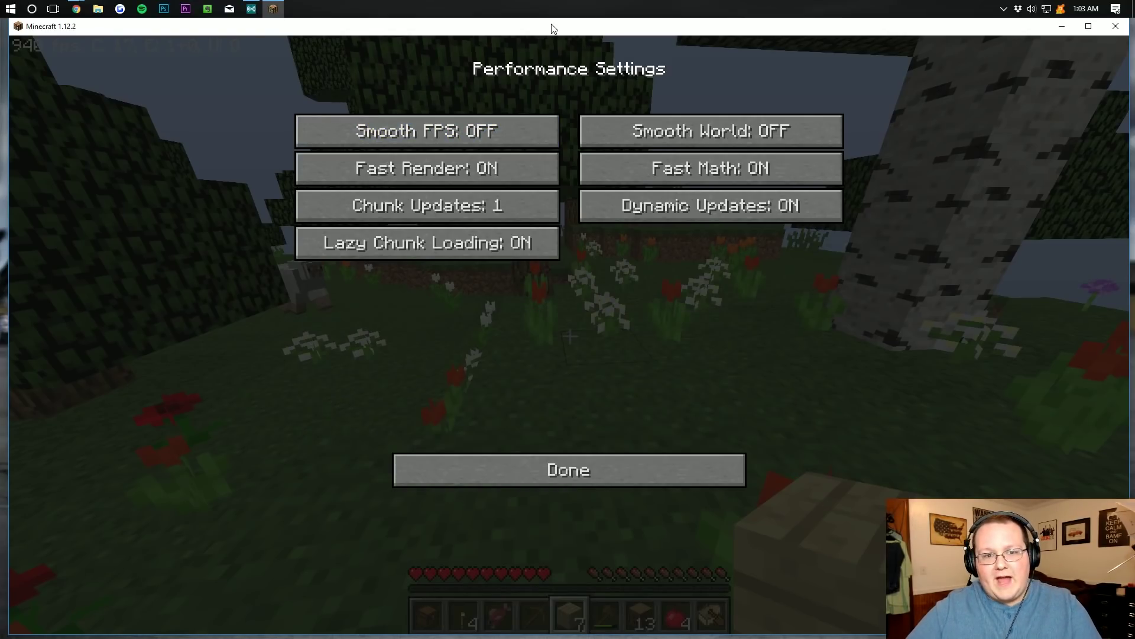
{"action": "left_click", "coordinate": [556, 467]}
{"action": "left_click", "coordinate": [559, 469]}
{"action": "left_click", "coordinate": [541, 441]}
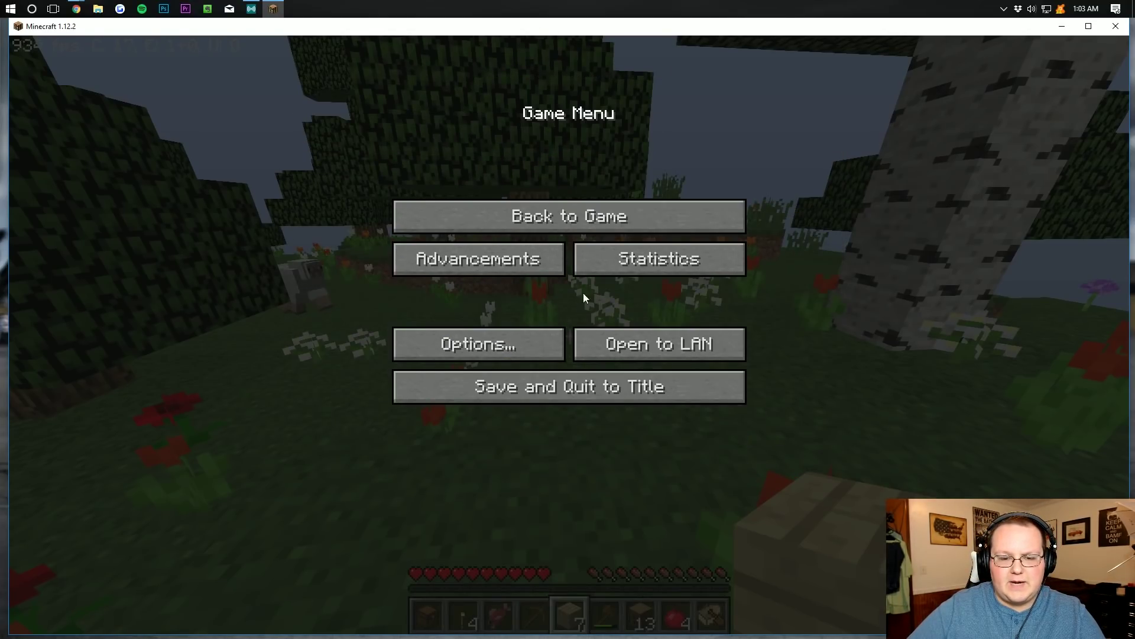
{"action": "left_click", "coordinate": [583, 217]}
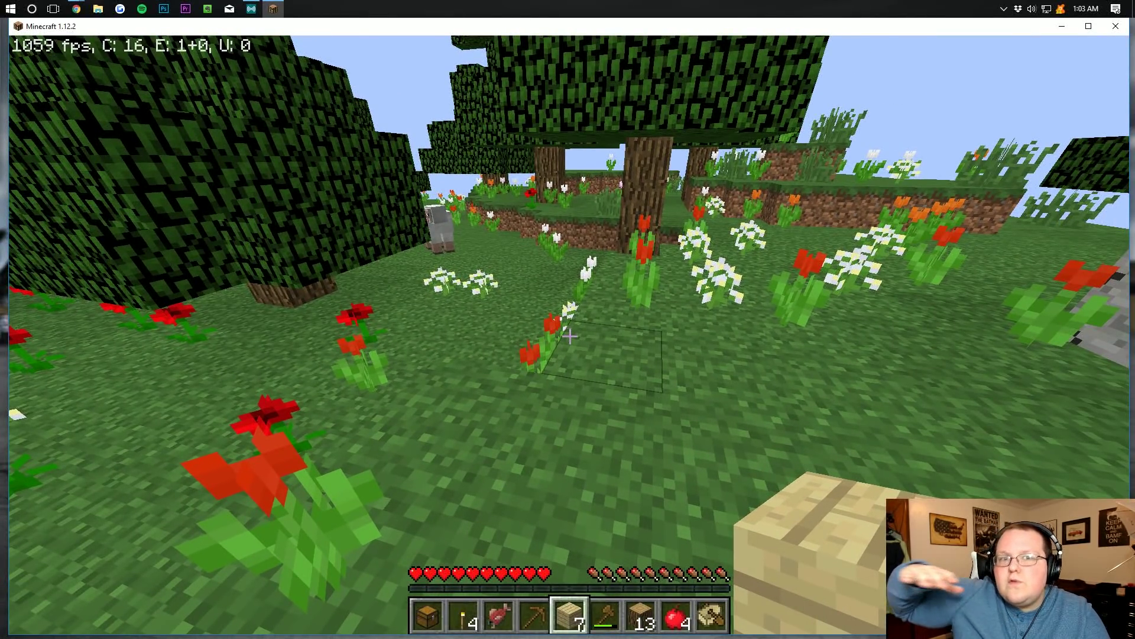